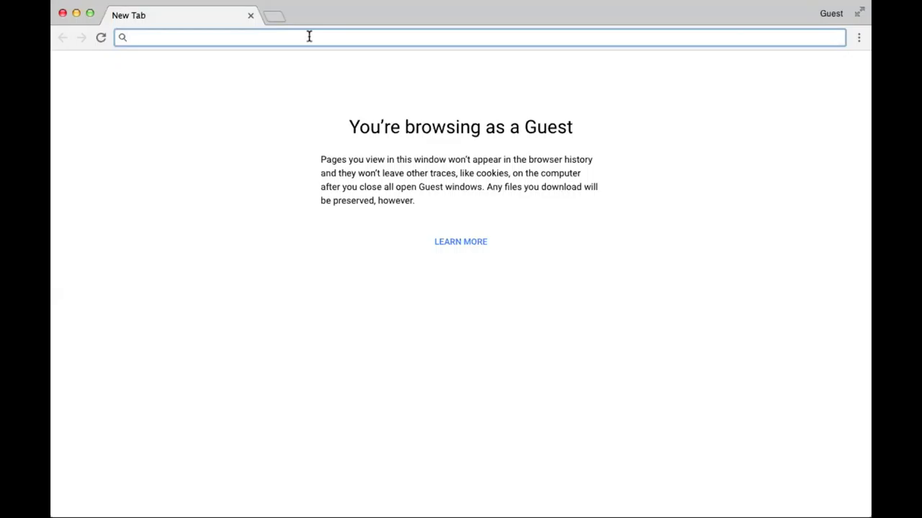
Step: Load photopea.com in Chrome's address bar to reach the Photopea start screen
type("photopea.com")
key("Return")
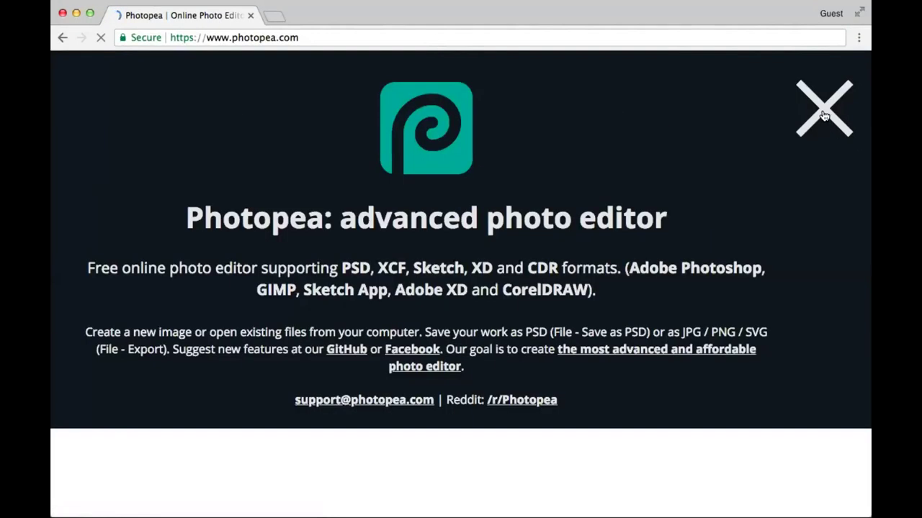
left_click(823, 108)
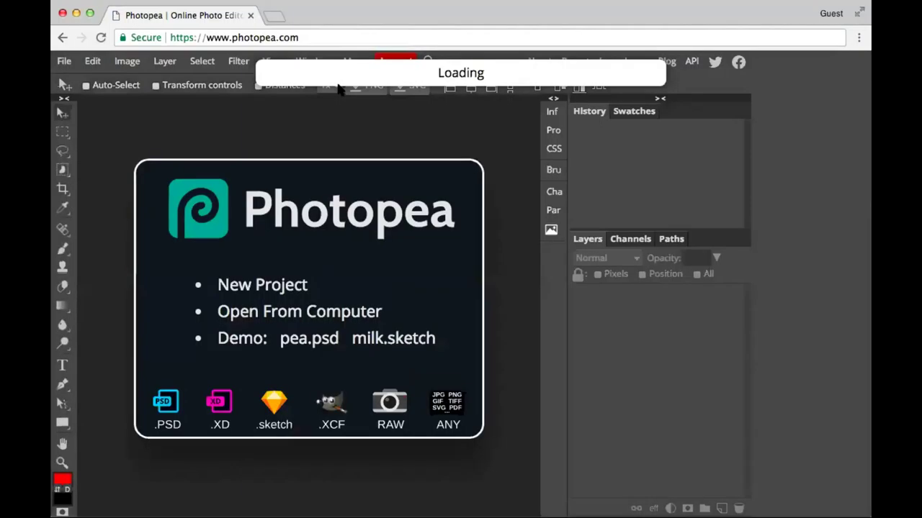
Step: Create a new 1280 × 720 project with the Background colour as its fill
left_click(64, 61)
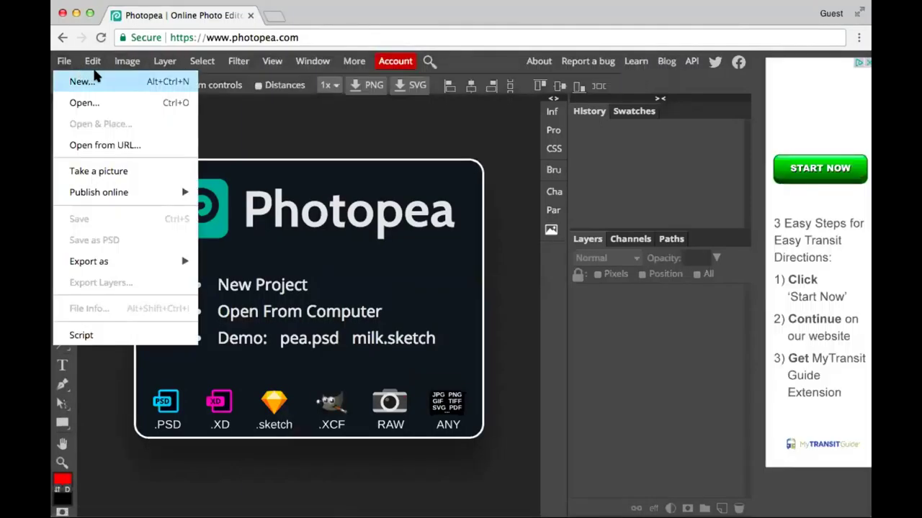
left_click(94, 76)
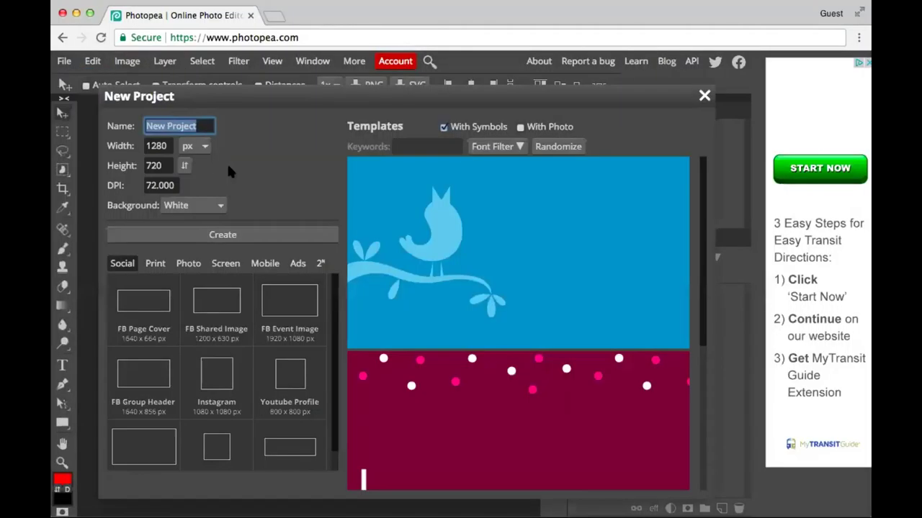
left_click(213, 207)
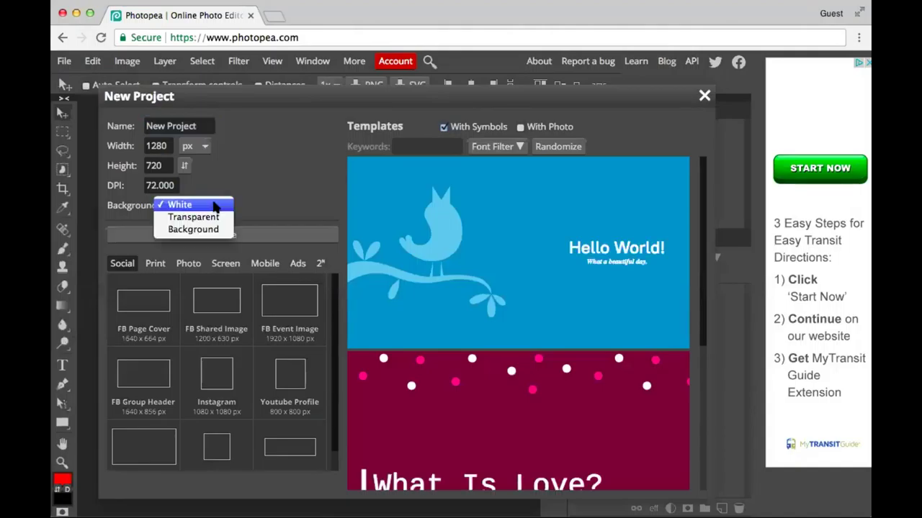
left_click(214, 229)
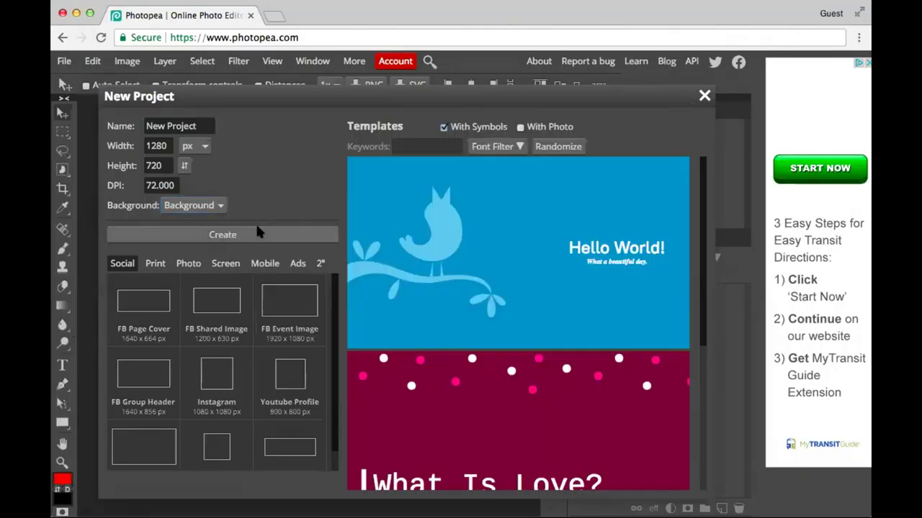
left_click(257, 230)
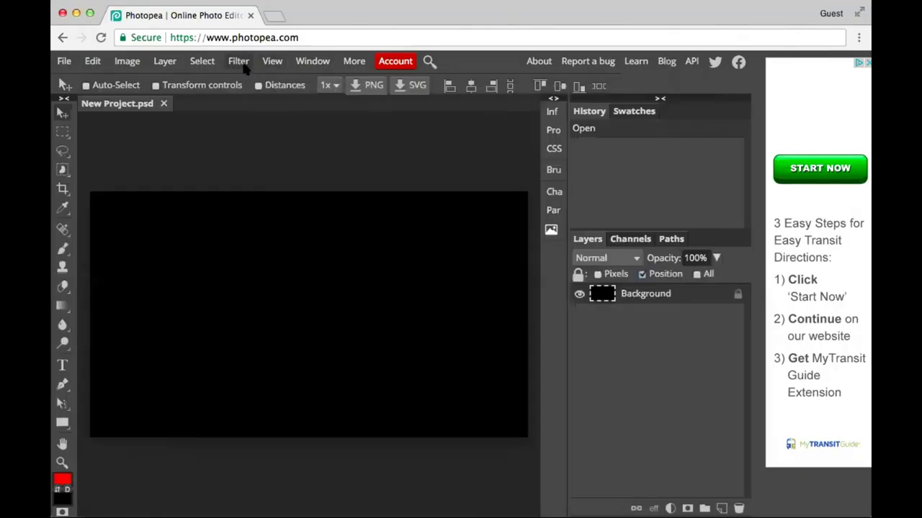
Step: Apply Add Noise to the black Background at 100% amount with Monochromatic ticked
left_click(232, 65)
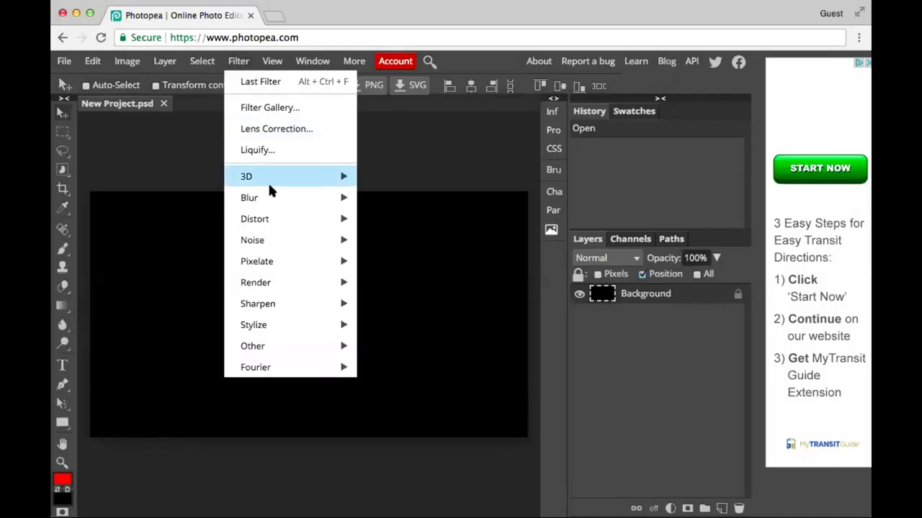
mouse_move(284, 239)
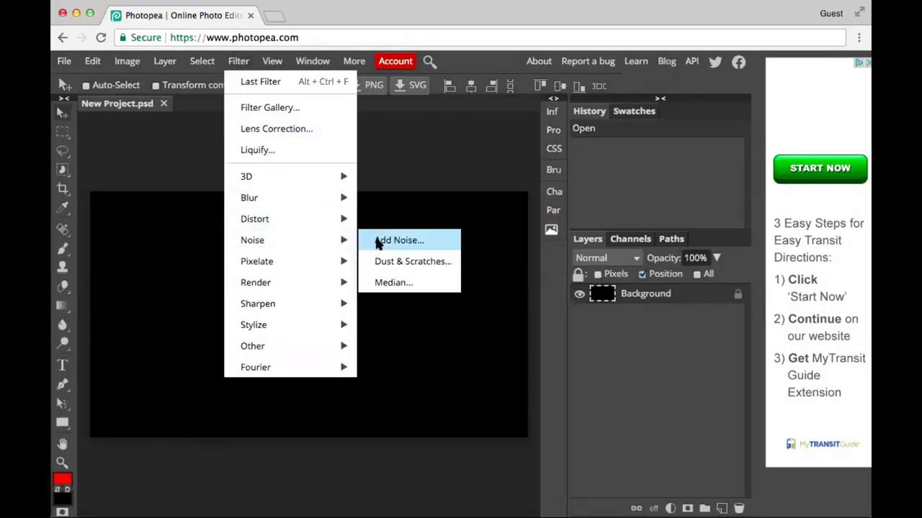
left_click(378, 242)
left_click(351, 193)
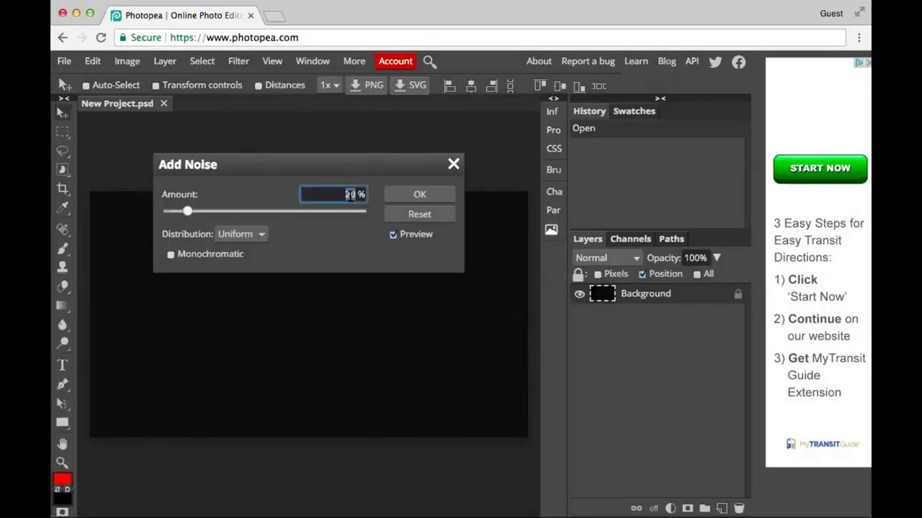
type("100")
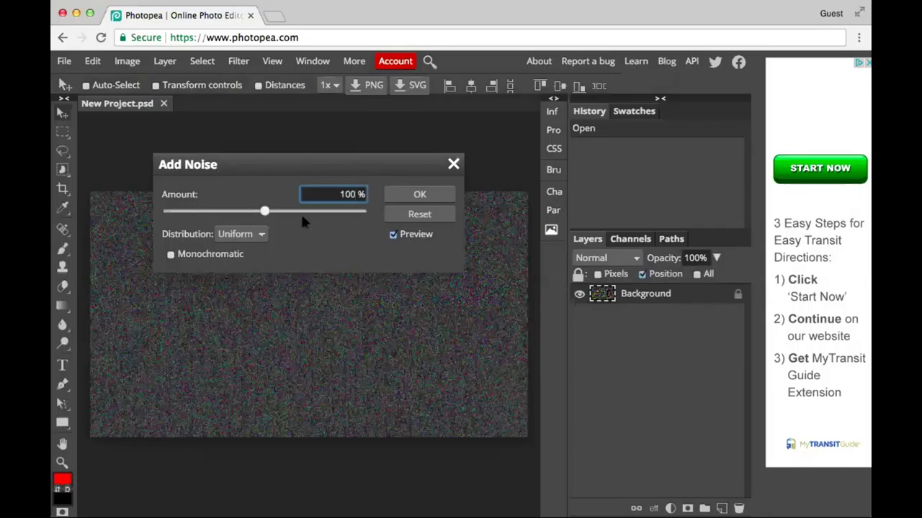
left_click(209, 260)
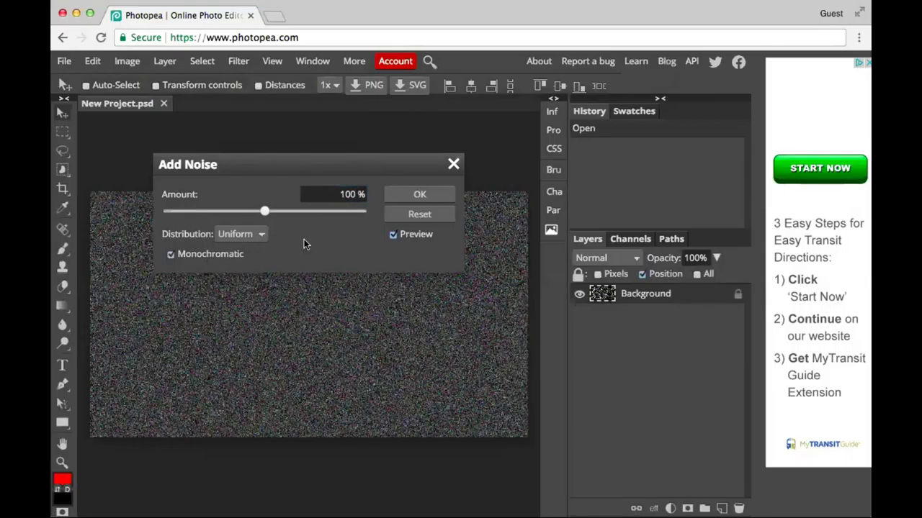
left_click_drag(328, 166, 362, 72)
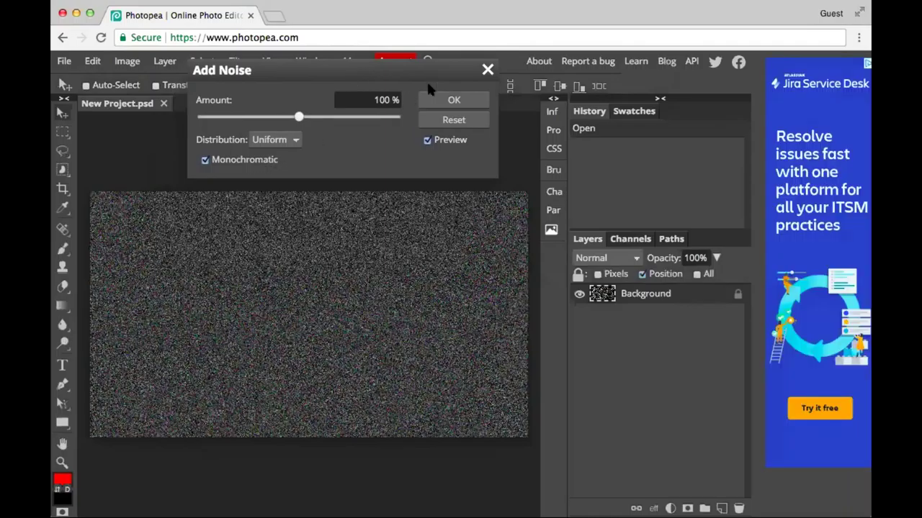
left_click(437, 102)
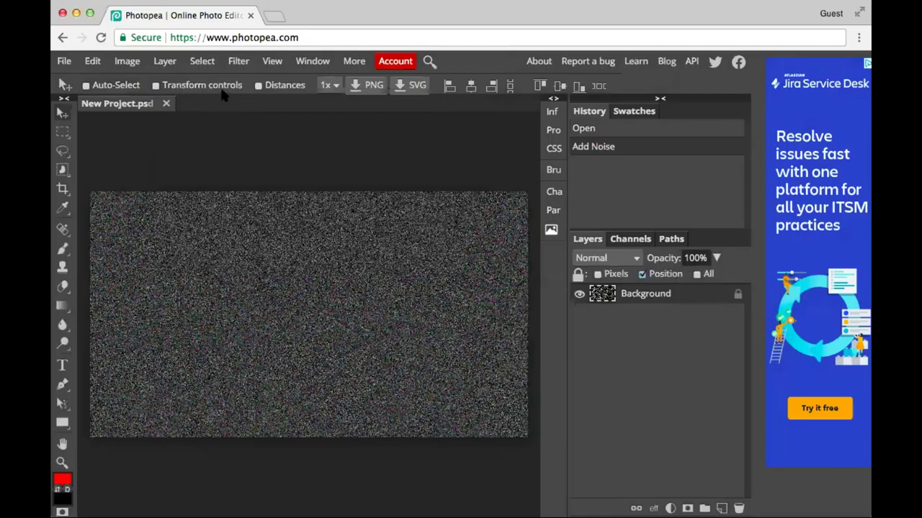
Step: Blur the noisy Background with a 1.4 px Gaussian Blur
left_click(238, 61)
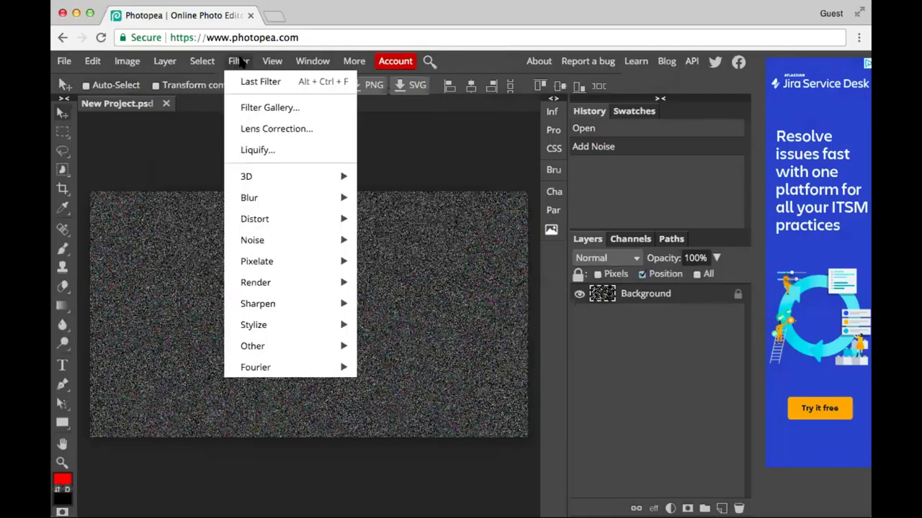
mouse_move(283, 194)
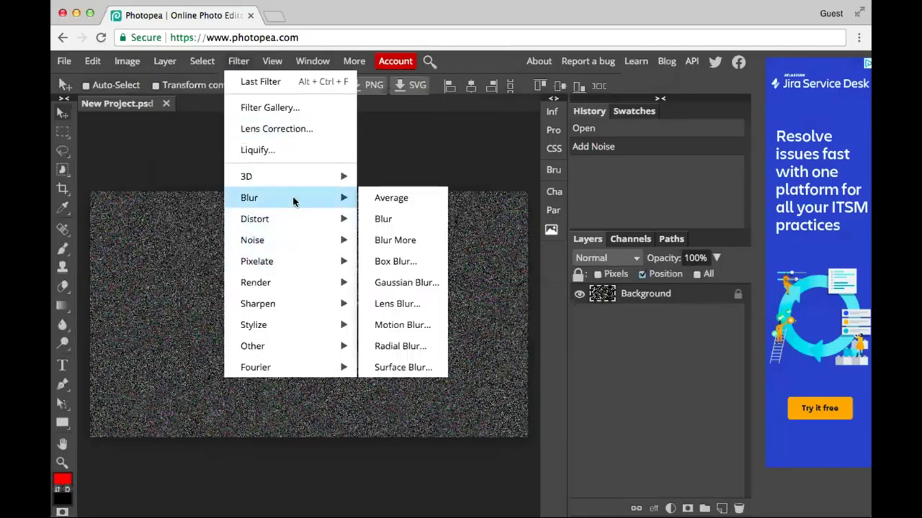
left_click(410, 284)
left_click_drag(210, 209, 190, 213)
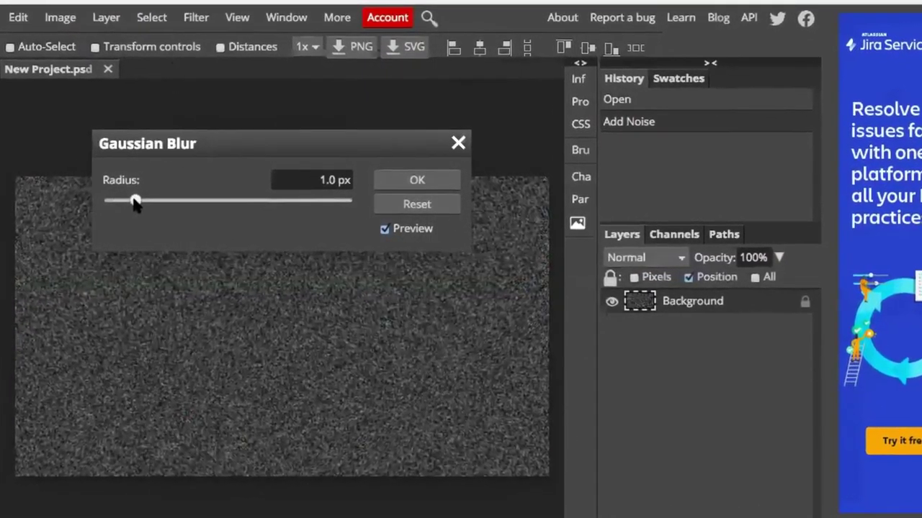
mouse_move(136, 204)
left_mouse_down()
mouse_move(146, 202)
mouse_move(137, 202)
left_mouse_up()
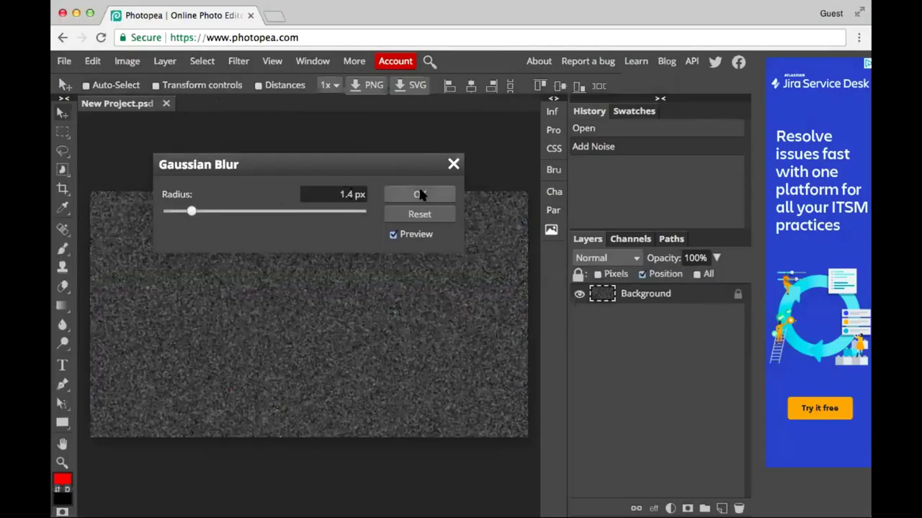
left_click(420, 195)
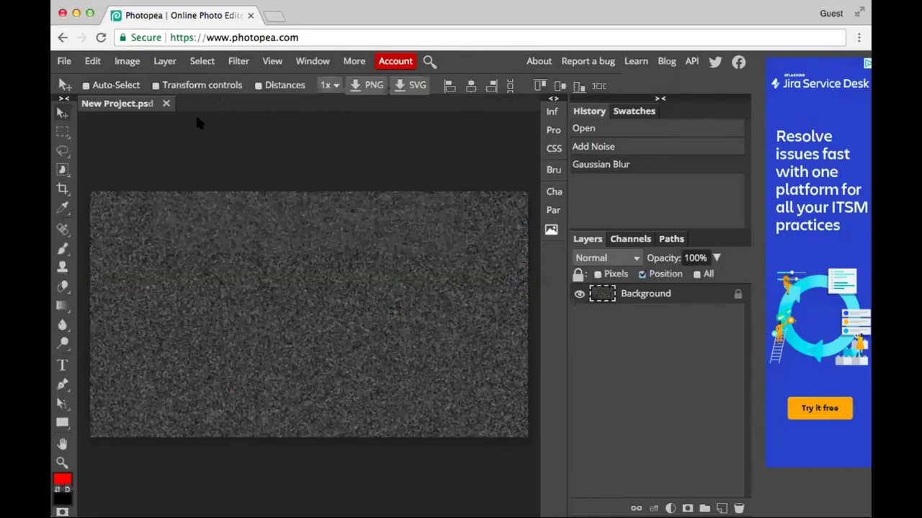
left_click(127, 61)
Step: Apply Levels with input black 112 and white 137, leaving sparse white stars
mouse_move(142, 82)
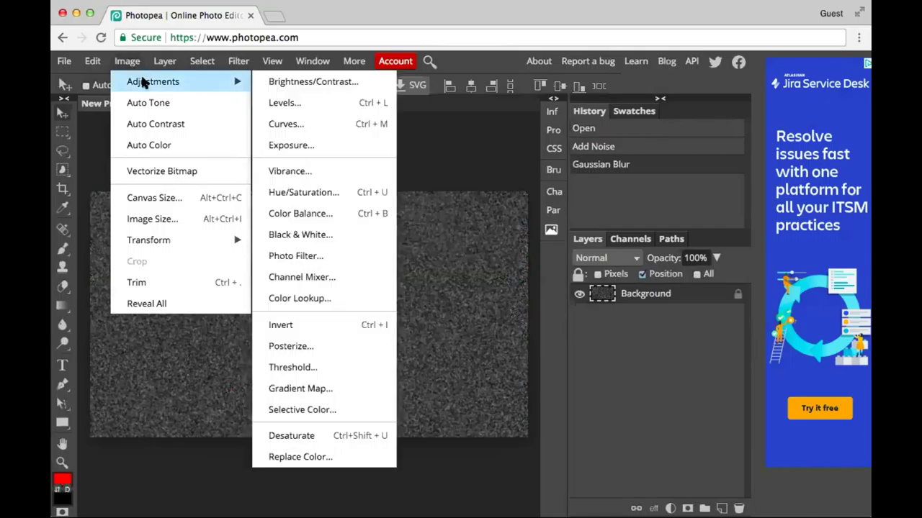
left_click(324, 101)
left_click_drag(383, 164, 539, 175)
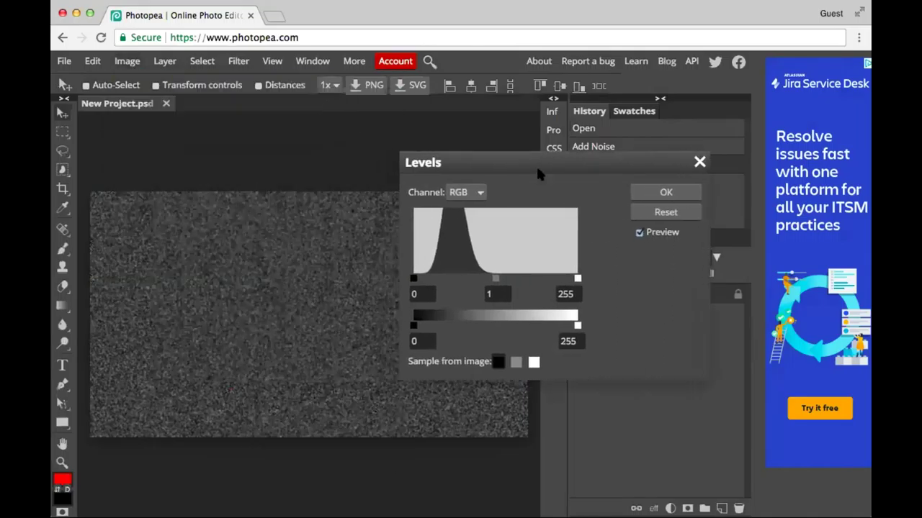
left_click_drag(414, 281, 467, 280)
left_click_drag(577, 279, 531, 279)
left_click_drag(467, 279, 502, 281)
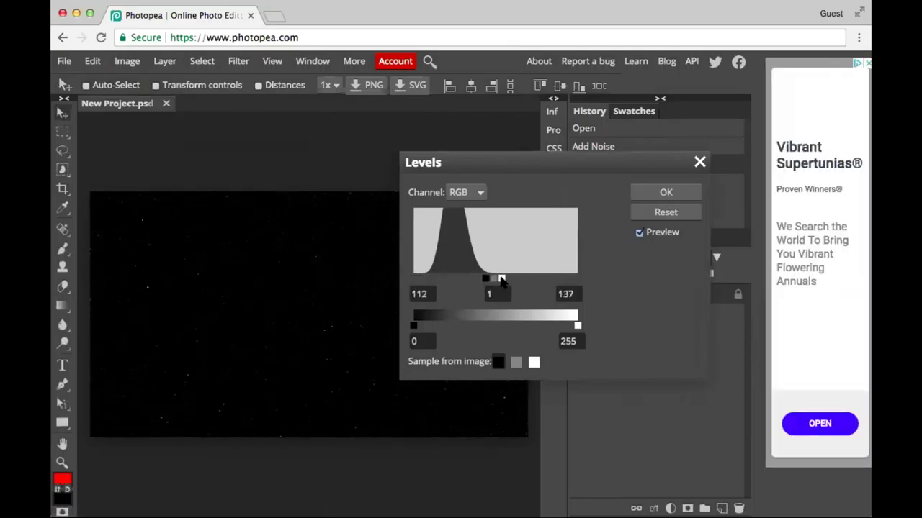
left_click(665, 192)
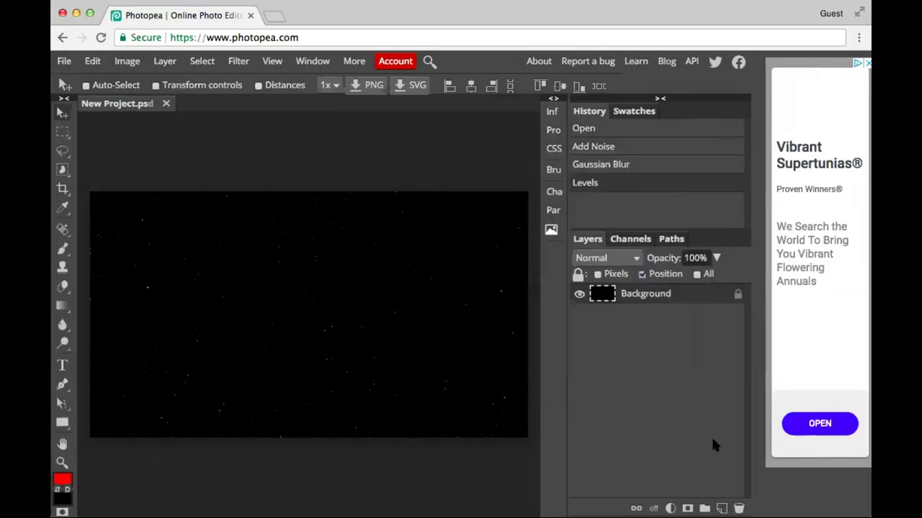
Step: Add empty Layer 1 and Layer 2, then reset colours to default black and white
left_click(721, 508)
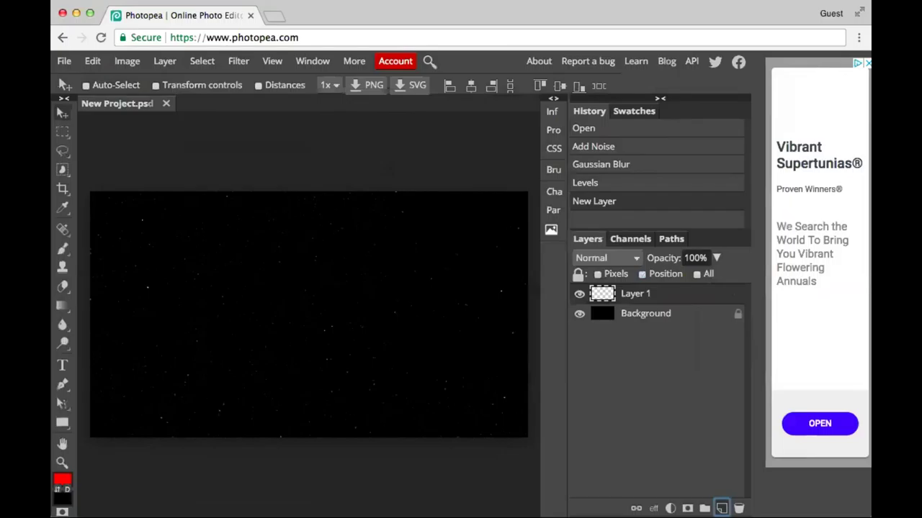
left_click(722, 508)
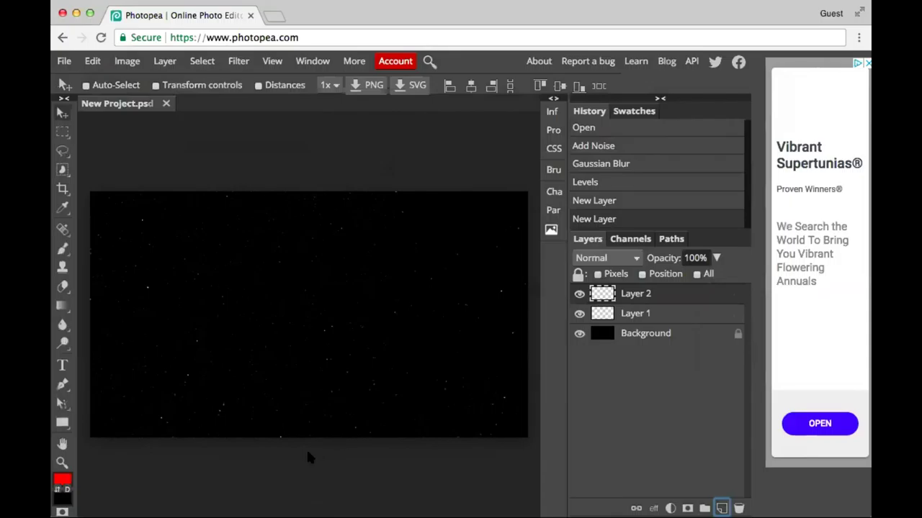
left_click(66, 490)
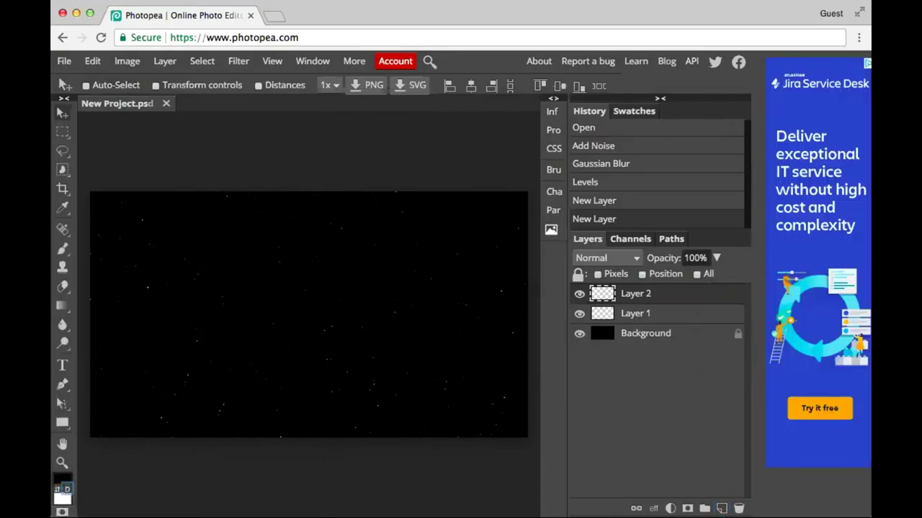
left_click(244, 62)
Step: Render grey Clouds onto Layer 2
mouse_move(299, 244)
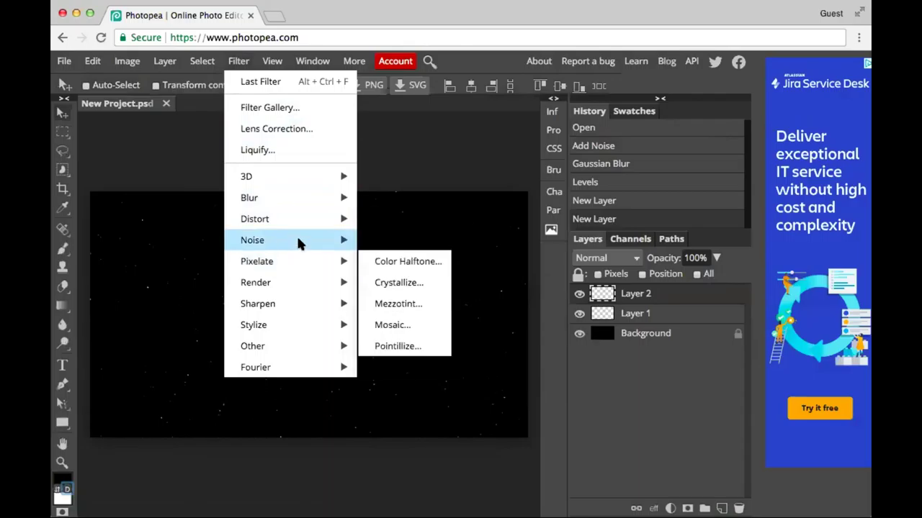
mouse_move(298, 280)
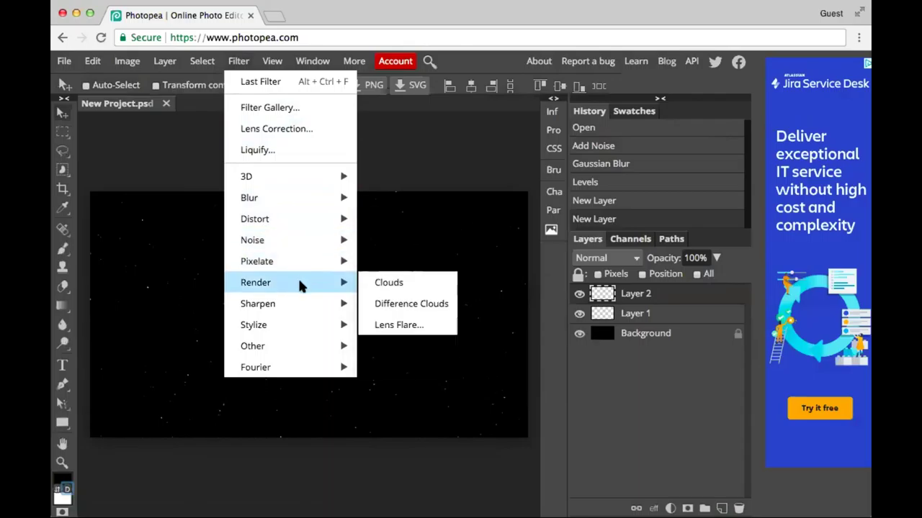
left_click(387, 282)
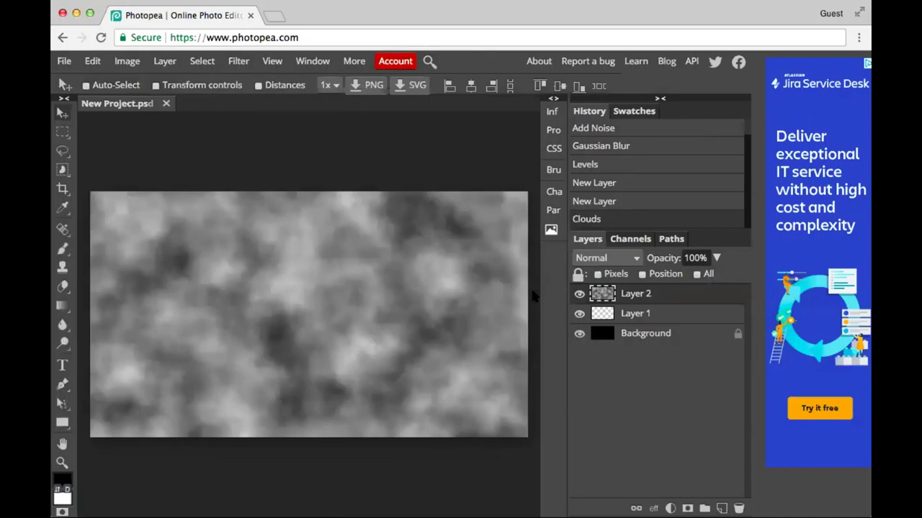
Step: Set Layer 2's blend mode to Overlay and select Layer 1
left_click(605, 258)
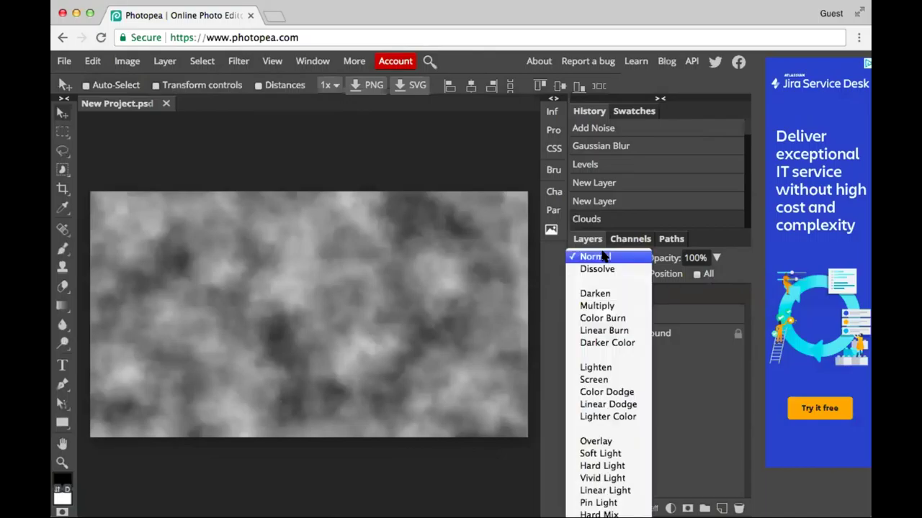
left_click(602, 440)
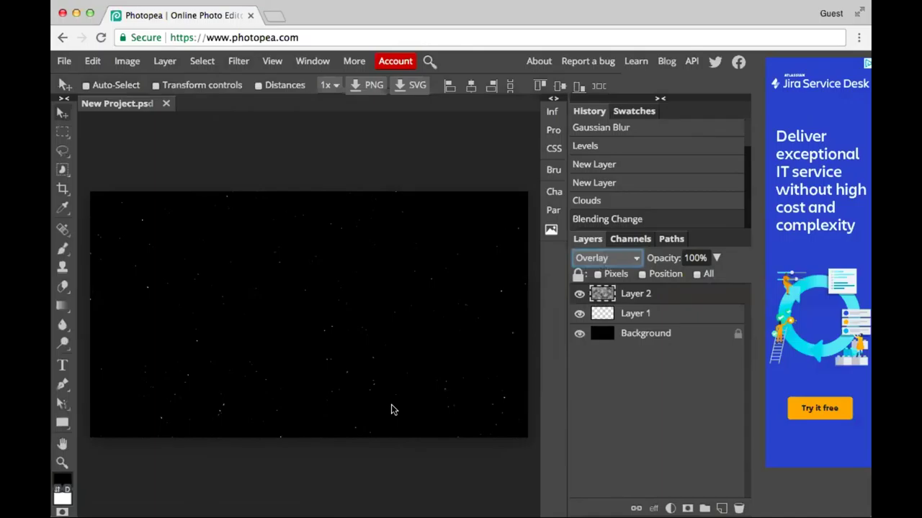
left_click(626, 314)
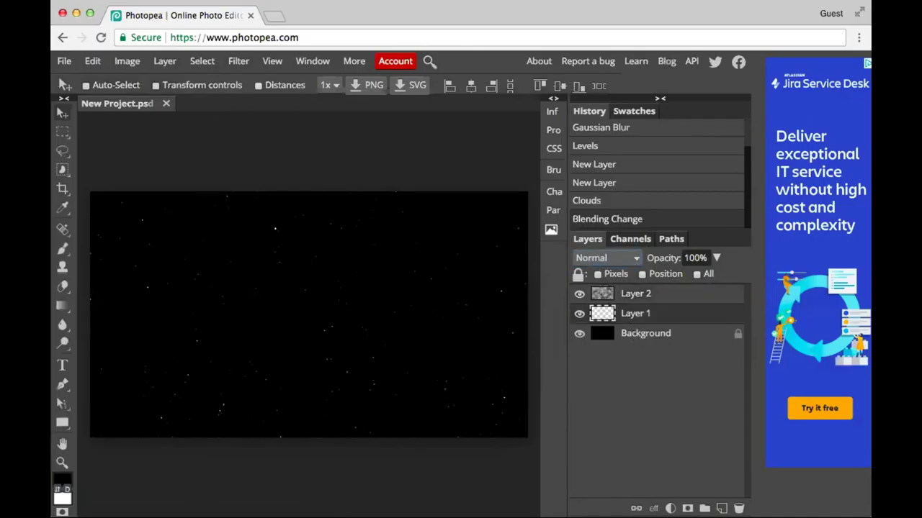
left_click(63, 249)
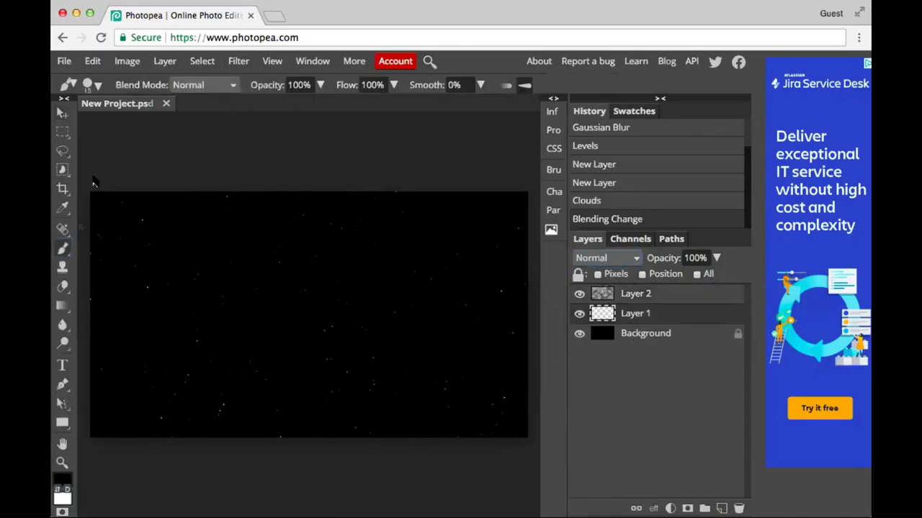
Step: Set the brush to 600 px size, 50% hardness and 20% opacity
left_click(92, 85)
left_click_drag(165, 124, 213, 127)
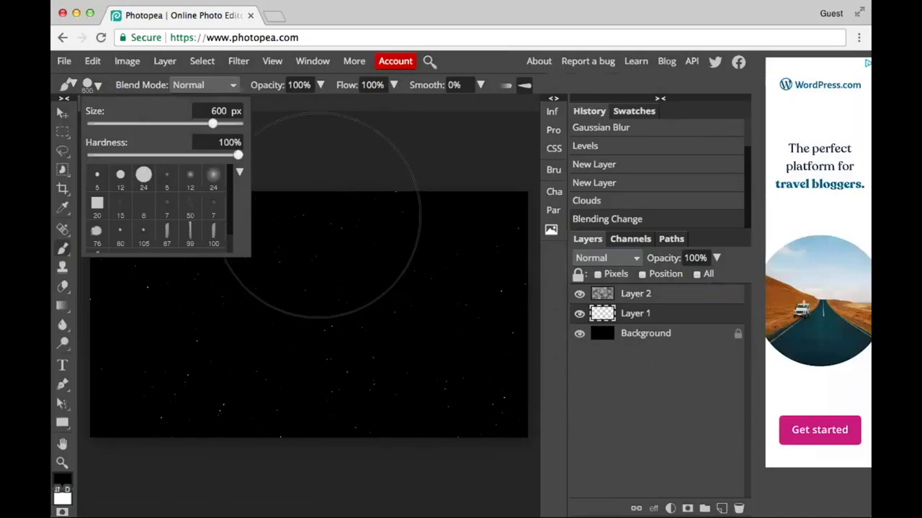
left_click_drag(213, 155, 164, 159)
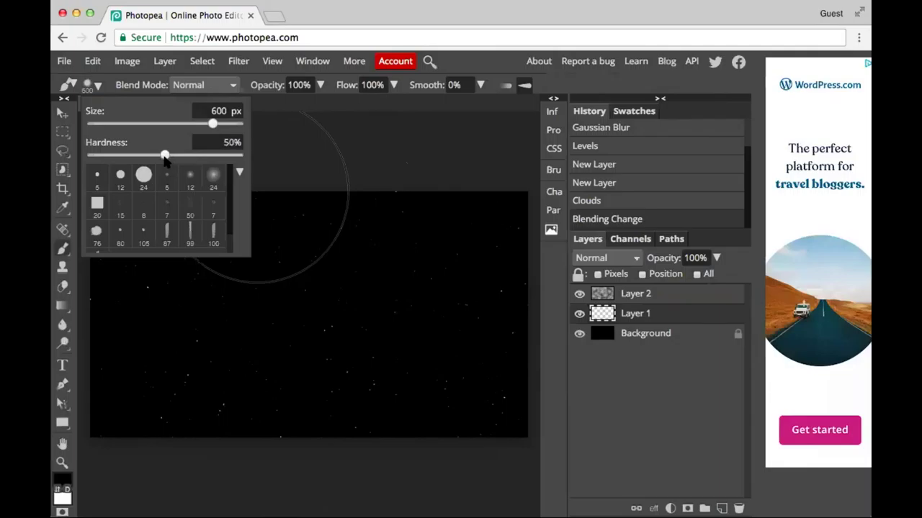
left_click_drag(319, 85, 270, 107)
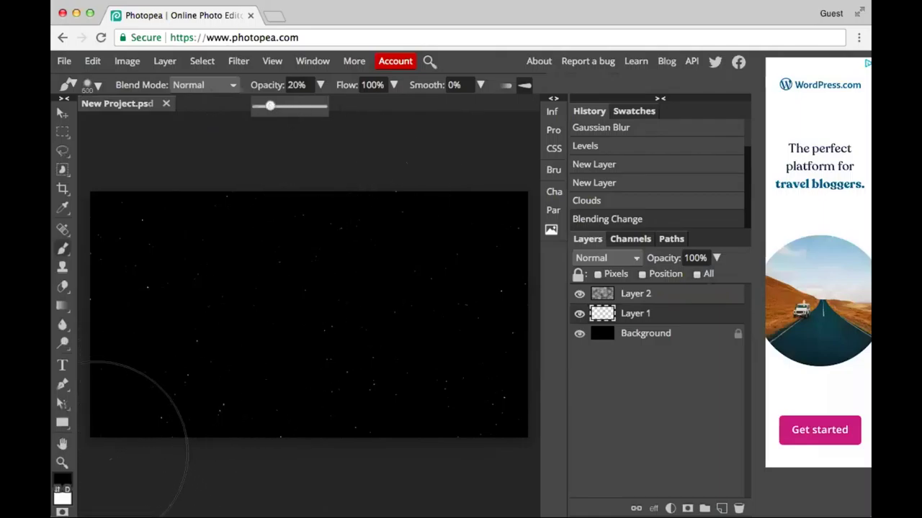
left_click(58, 489)
Step: Paint soft magenta and blue cloud strokes across Layer 1
left_click(61, 480)
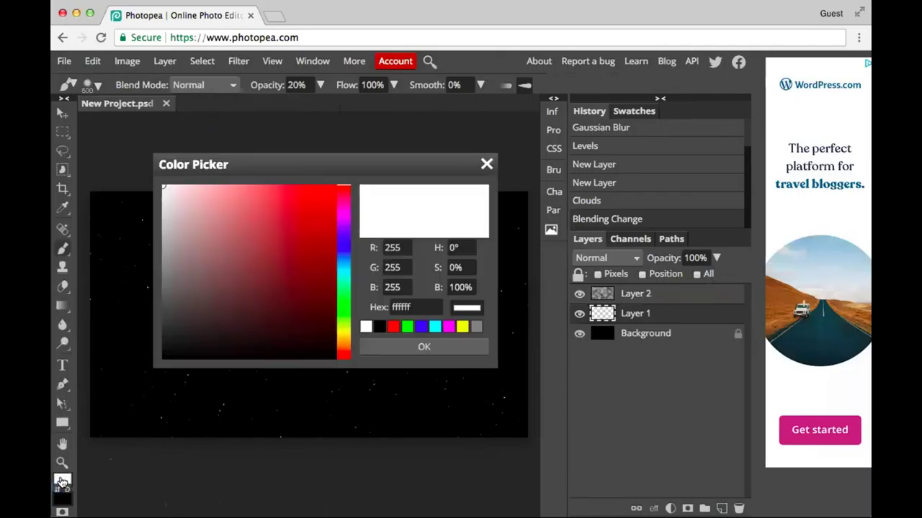
left_click(447, 326)
left_click(424, 346)
left_click_drag(273, 338, 63, 508)
left_click(62, 480)
left_click(424, 347)
left_click_drag(186, 209, 468, 302)
left_click(62, 480)
left_click(424, 346)
left_click_drag(329, 226, 504, 403)
Step: Add more magenta and blue strokes on Layer 1, then reset colours to black and white
left_click(62, 479)
left_click(365, 327)
left_click(424, 346)
left_click_drag(309, 360, 504, 411)
left_click(62, 479)
left_click(393, 327)
left_click(424, 346)
left_click_drag(278, 443, 442, 401)
left_click(62, 480)
left_click(380, 326)
left_click(424, 347)
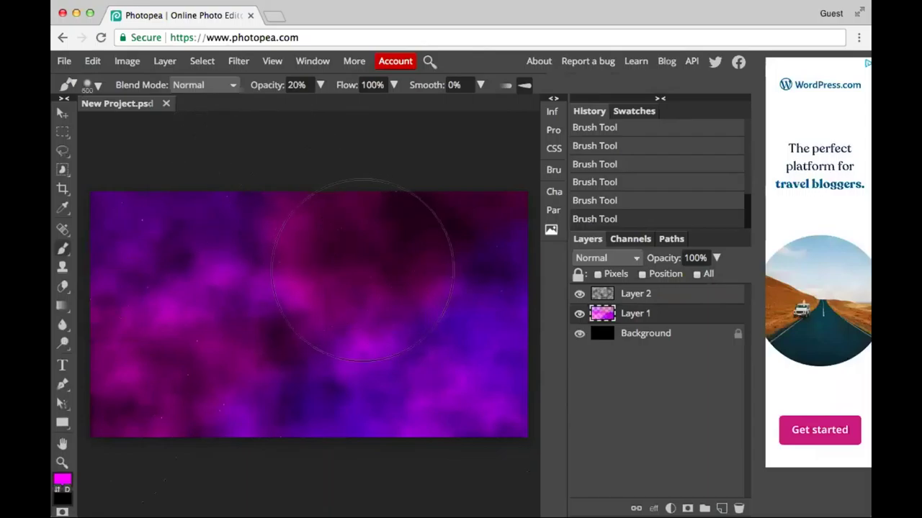
left_click(67, 490)
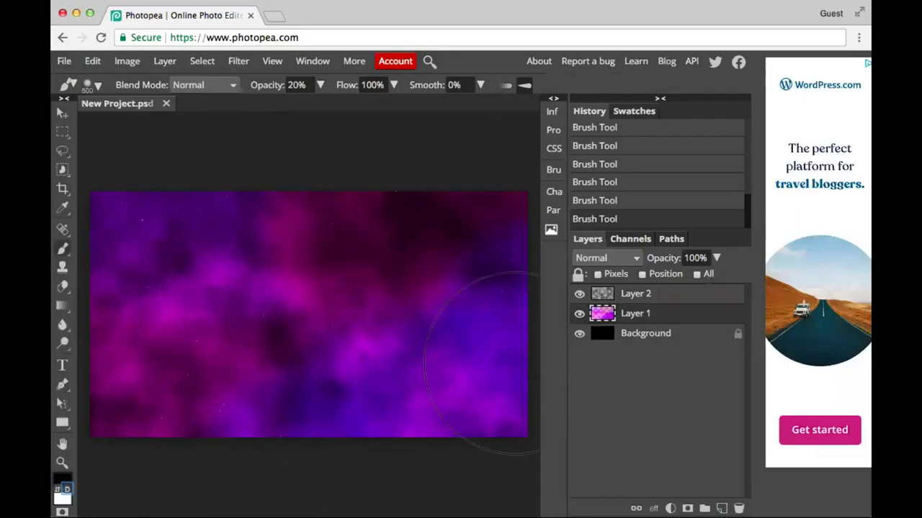
Step: Add Layer 3 above Layer 2 and fill it with Clouds, then Difference Clouds
left_click(619, 297)
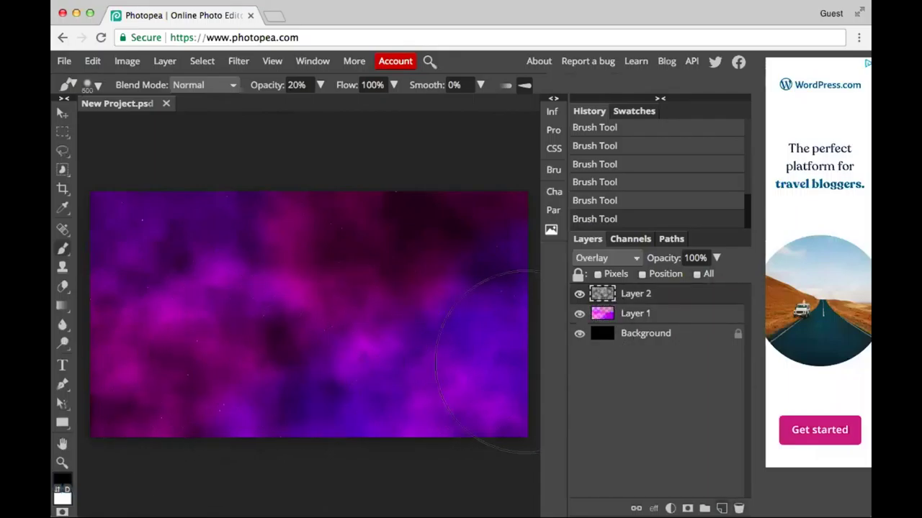
left_click(721, 508)
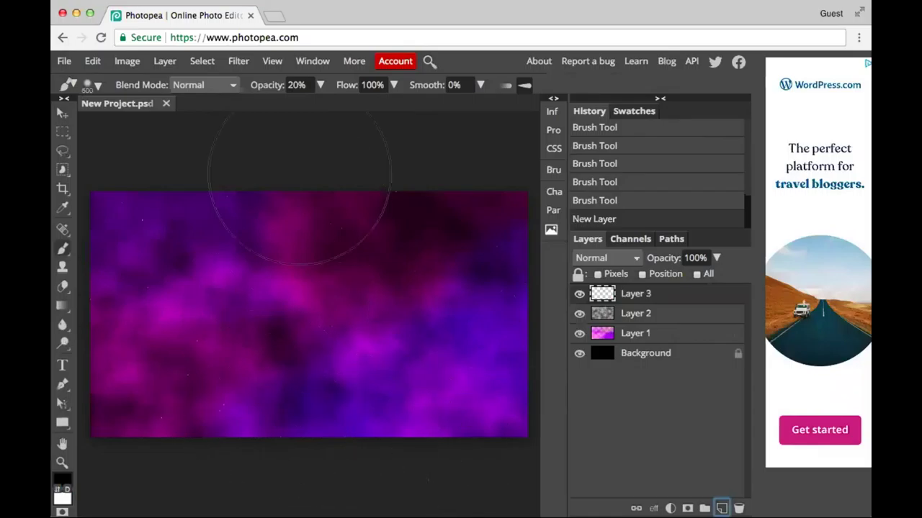
left_click(229, 61)
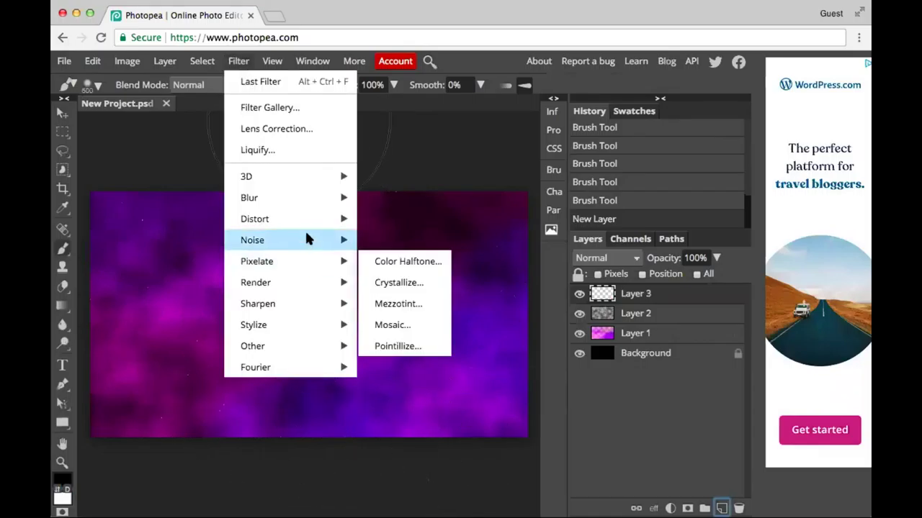
mouse_move(301, 285)
left_click(395, 285)
left_click(238, 62)
mouse_move(314, 281)
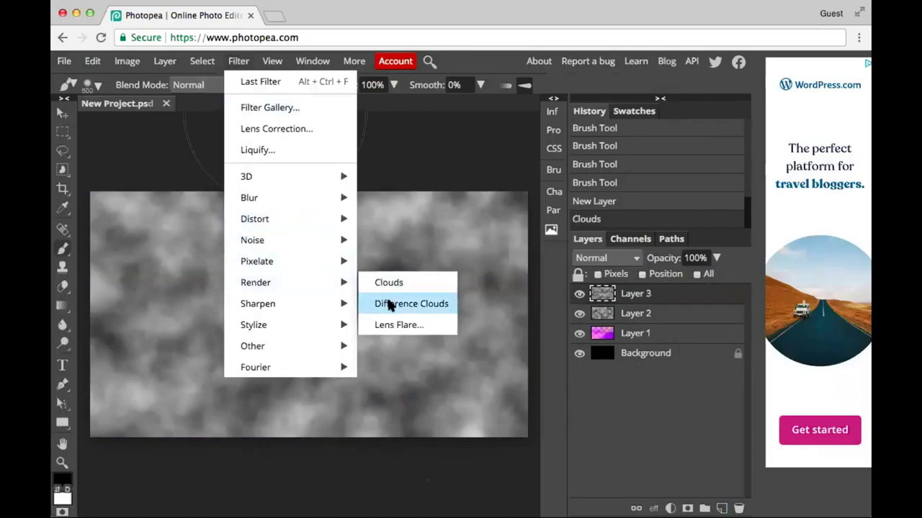
left_click(390, 306)
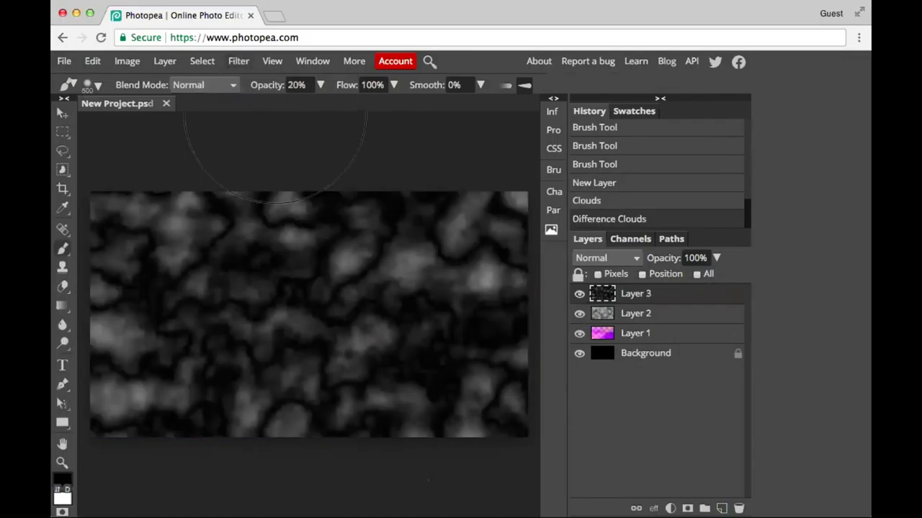
Step: Sprinkle Layer 3 with 8% Add Noise
left_click(239, 61)
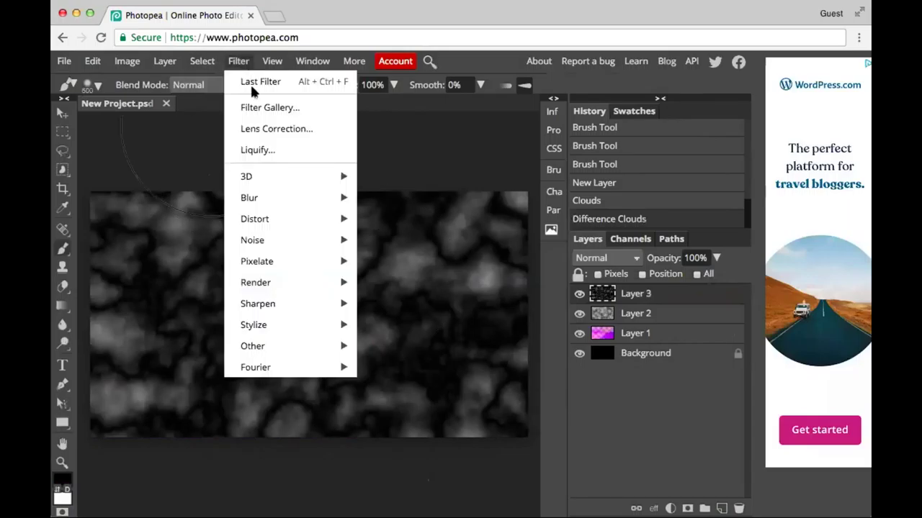
mouse_move(304, 240)
left_click(389, 243)
left_click_drag(190, 211, 177, 212)
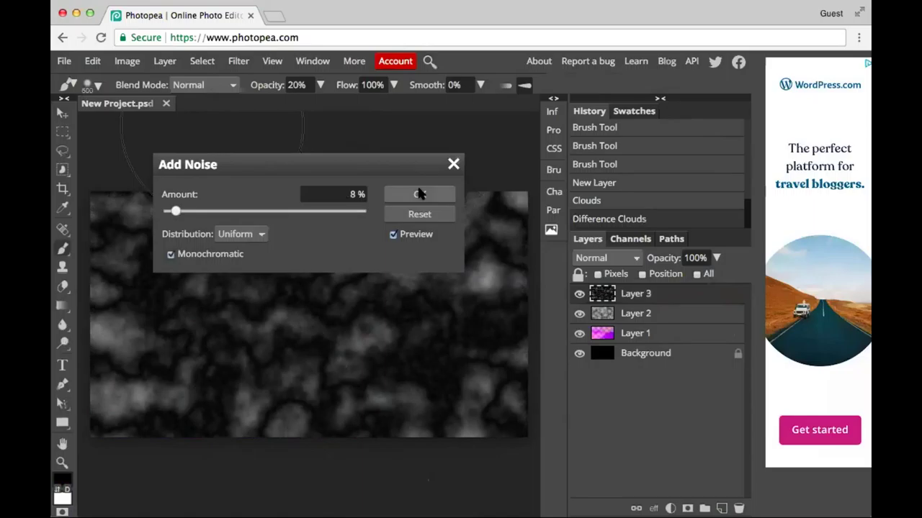
left_click(419, 192)
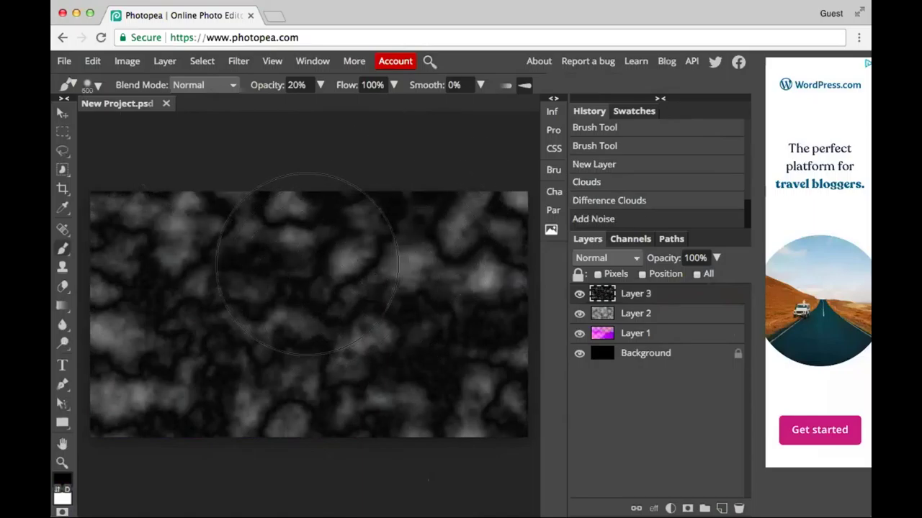
left_click(245, 62)
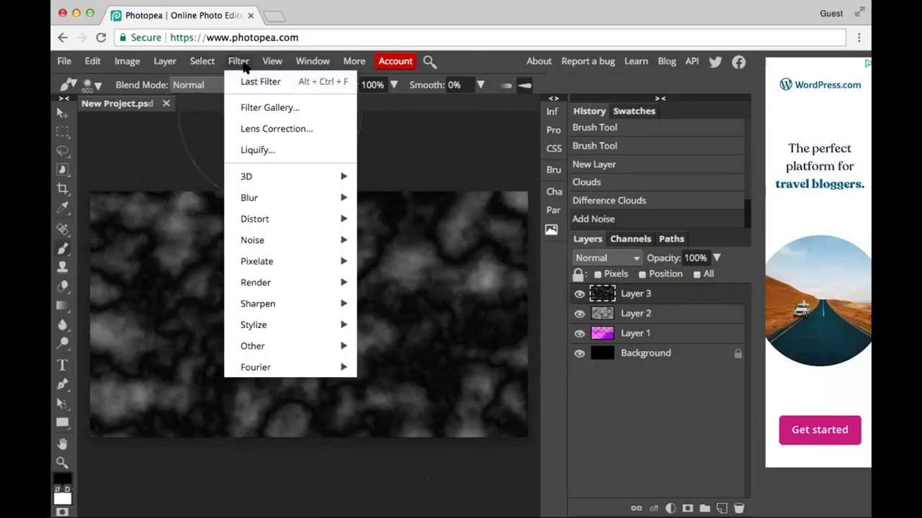
Step: Apply Bas Relief to Layer 3 with Detail 13, Smoothness 4 and light from the top left
left_click(264, 109)
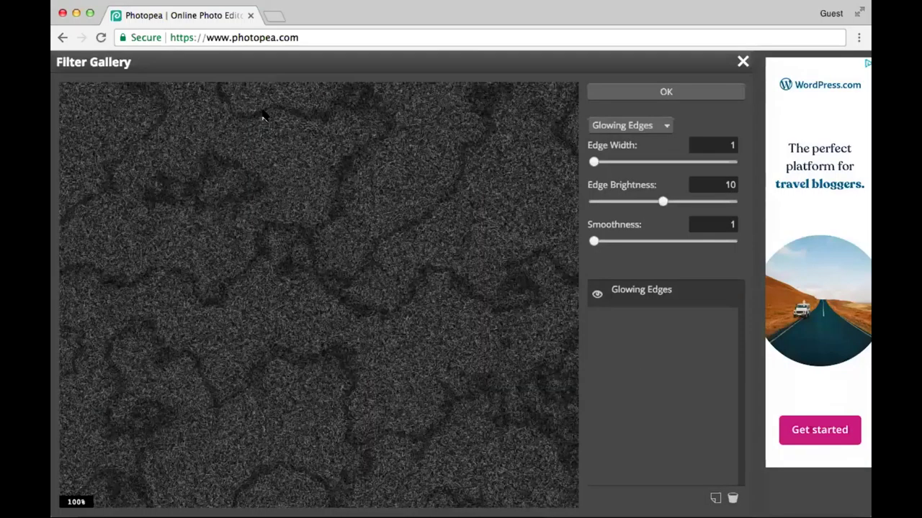
left_click(640, 128)
left_click(636, 100)
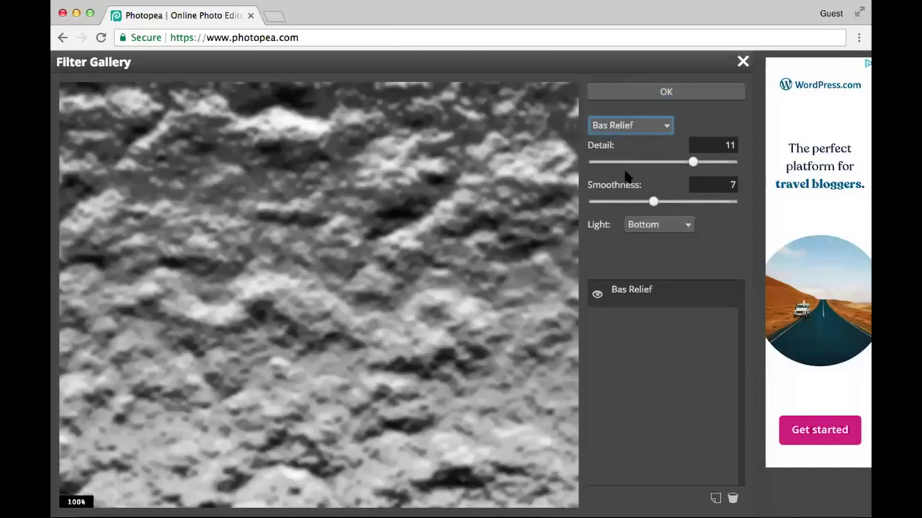
left_click(669, 228)
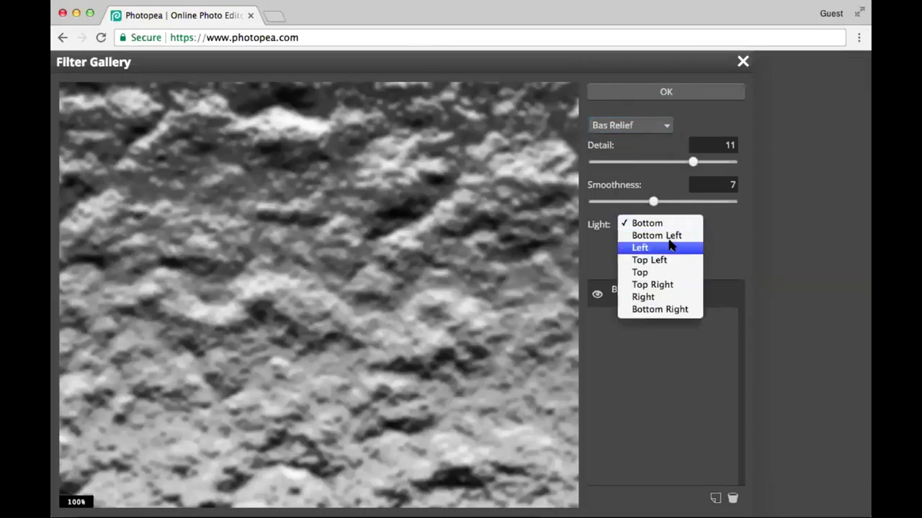
left_click(664, 265)
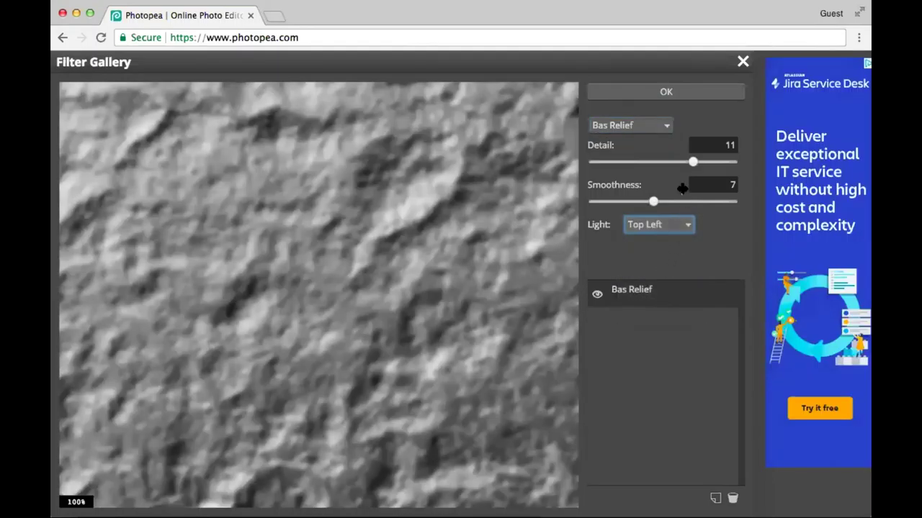
left_click(695, 164)
left_click_drag(717, 164, 712, 164)
left_click_drag(652, 203, 623, 204)
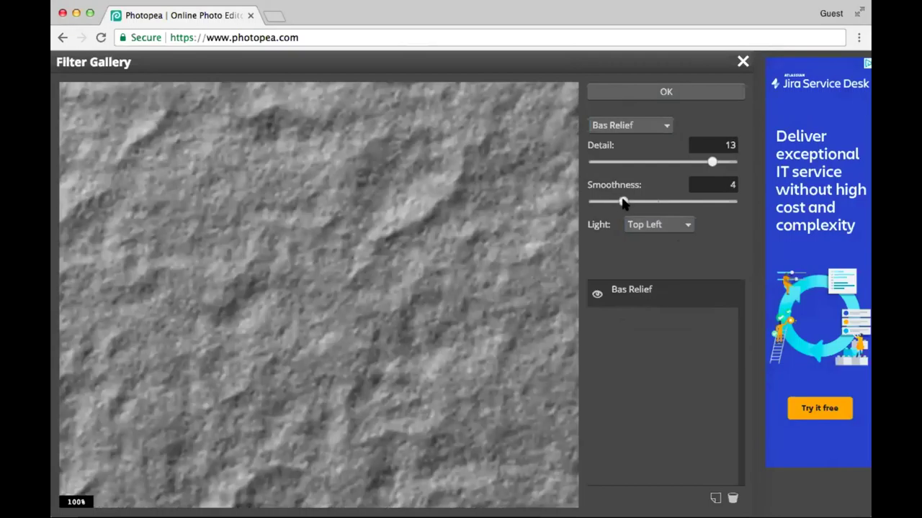
left_click(712, 94)
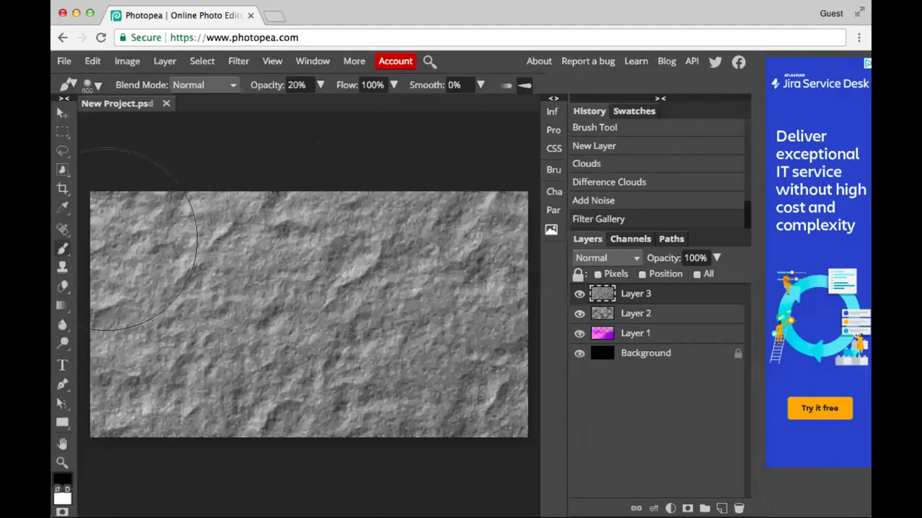
Step: Spherize a circular selection of the rock texture and copy it onto a new layer with Ctrl+J
left_click(62, 132)
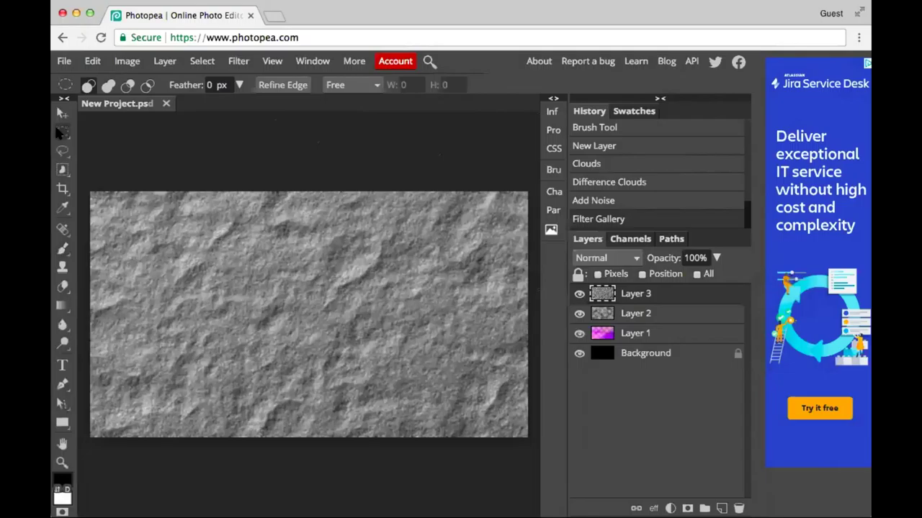
left_click_drag(233, 308, 345, 419)
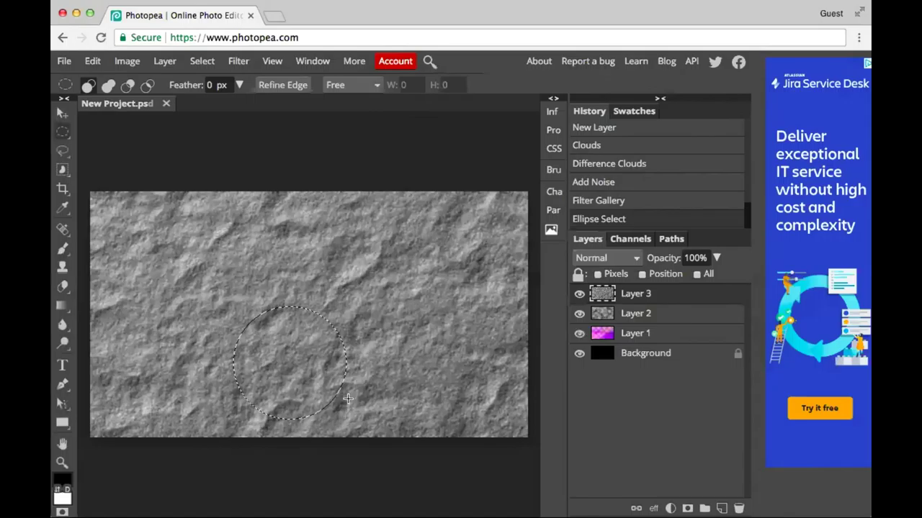
left_click(248, 63)
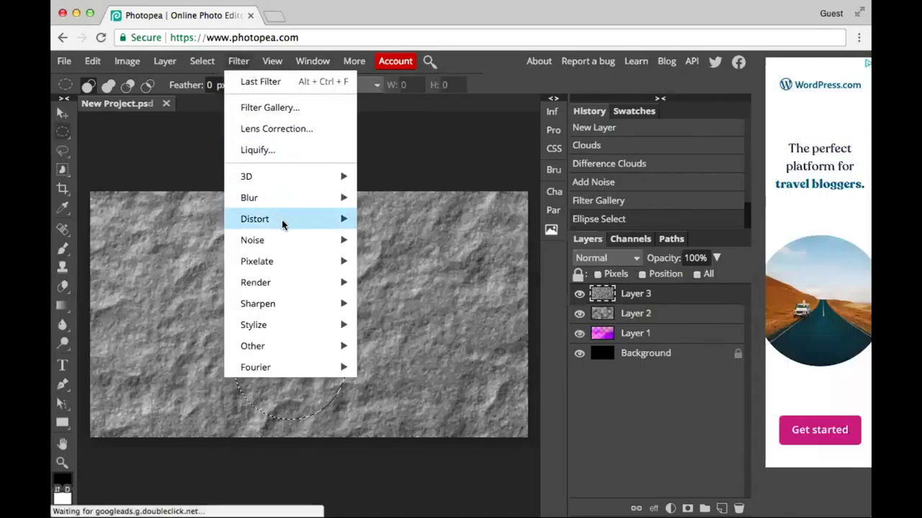
mouse_move(282, 220)
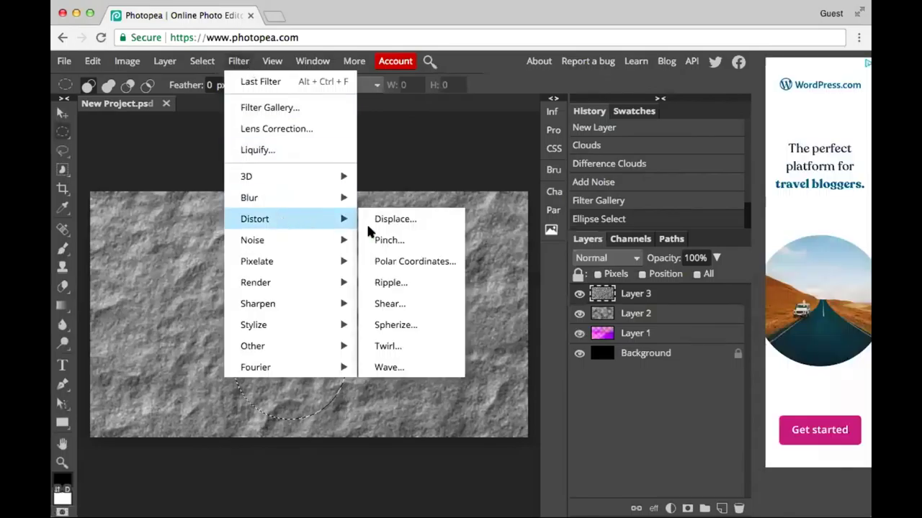
left_click(403, 325)
left_click(419, 191)
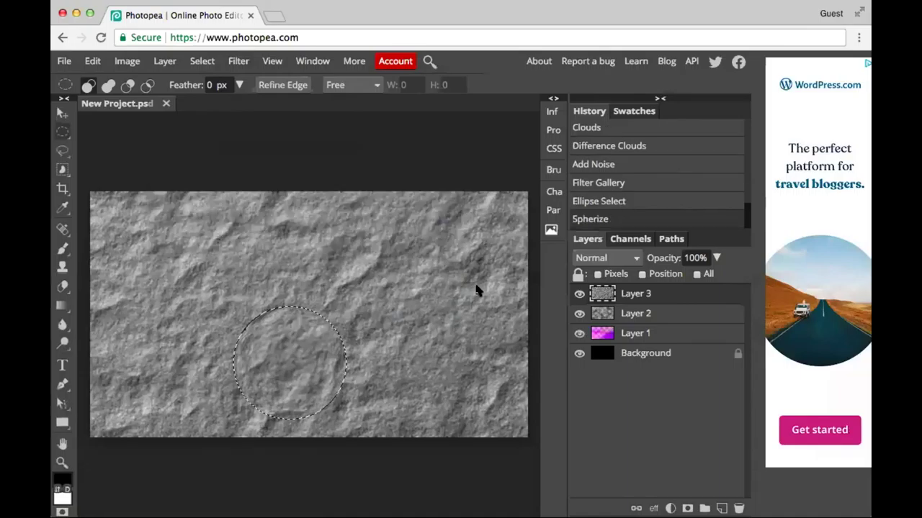
key("ctrl+j")
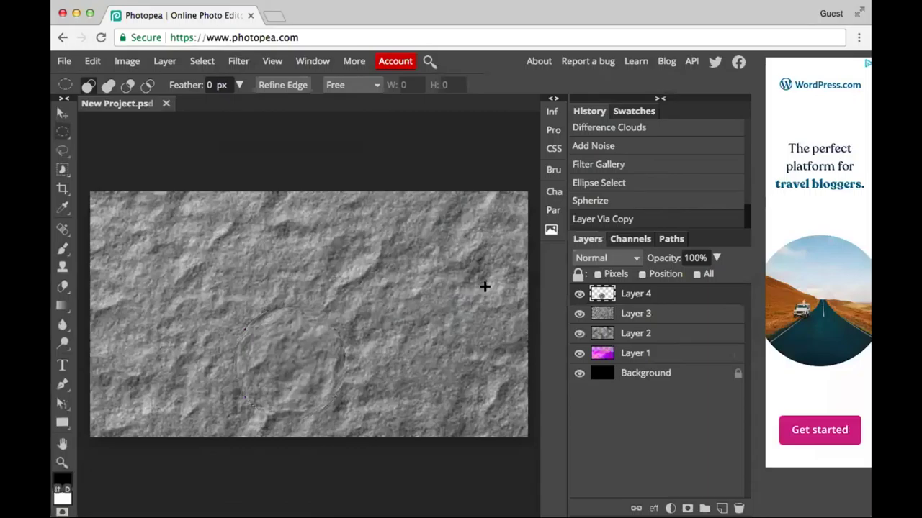
Step: Hide Layer 3 and move the grey sphere up and right toward the canvas centre
left_click(580, 314)
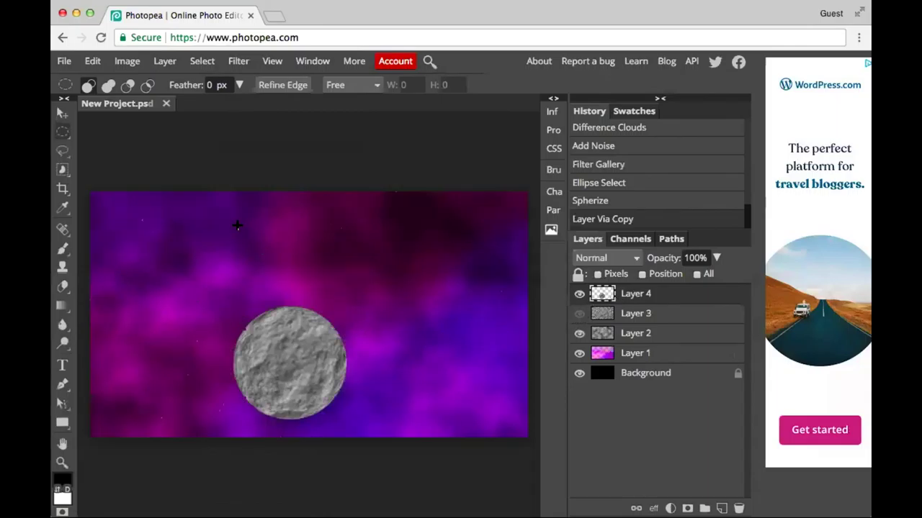
left_click(62, 113)
left_click_drag(257, 320, 292, 297)
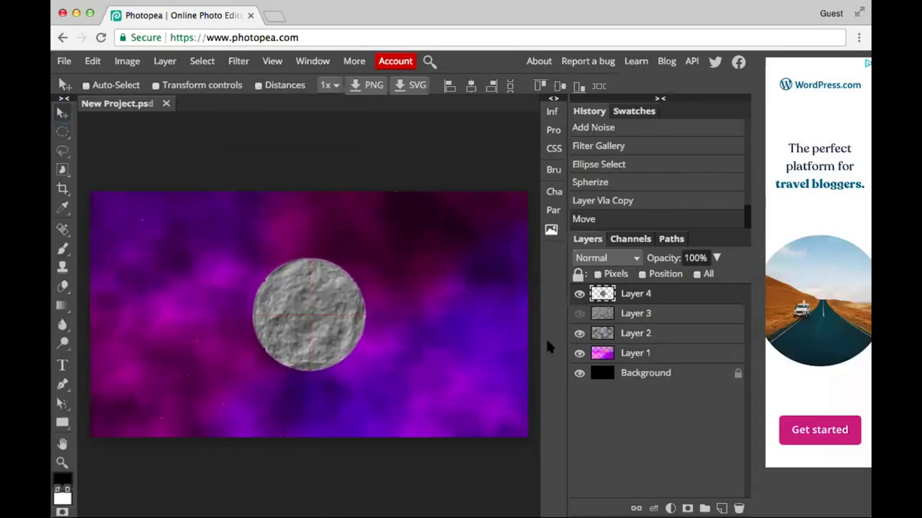
Step: Duplicate Layer 4 and darken the copy with an Exposure of -5.000
right_click(647, 293)
left_click(612, 167)
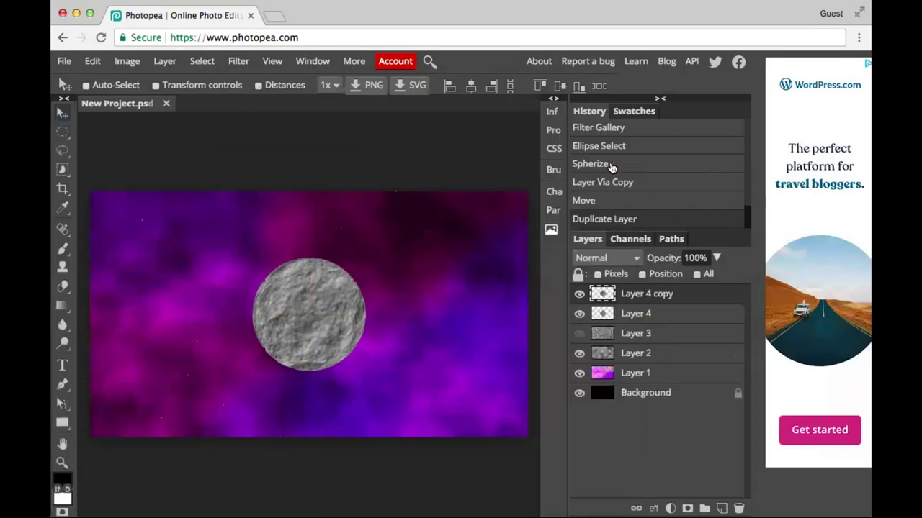
left_click(128, 61)
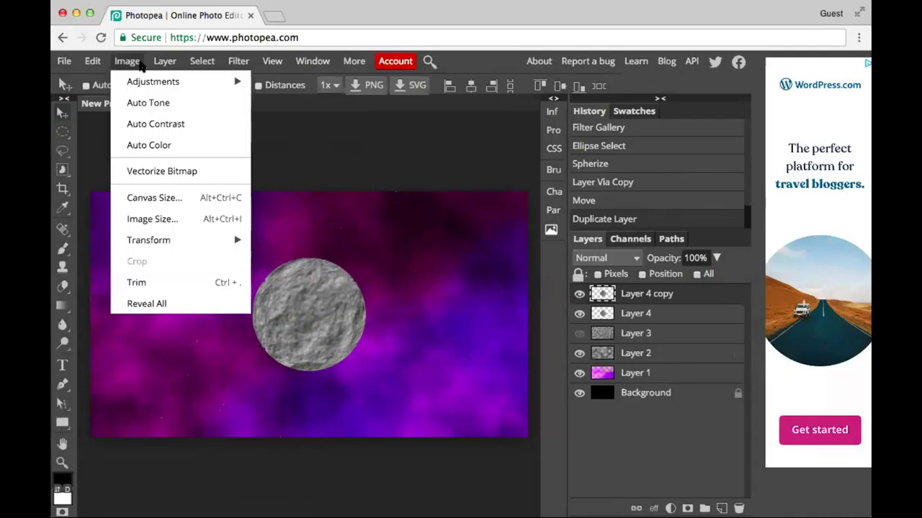
mouse_move(165, 86)
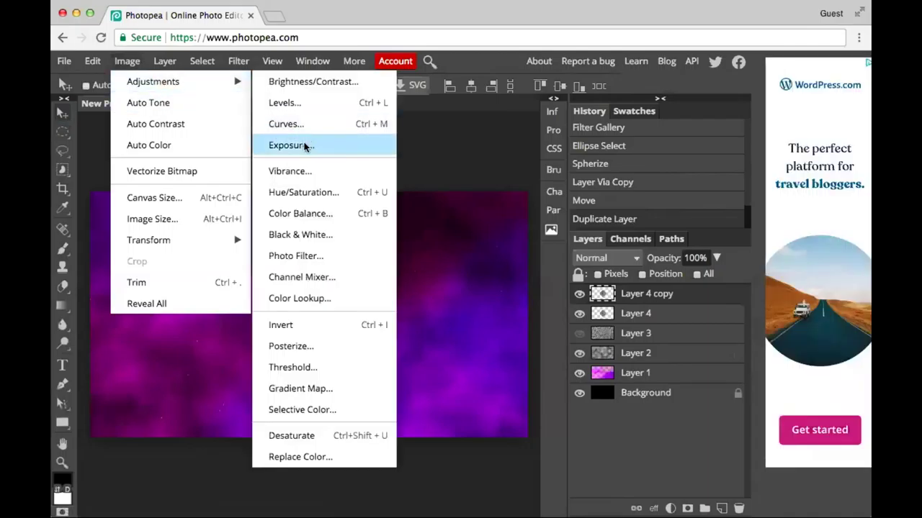
left_click(306, 144)
left_click_drag(262, 211, 241, 218)
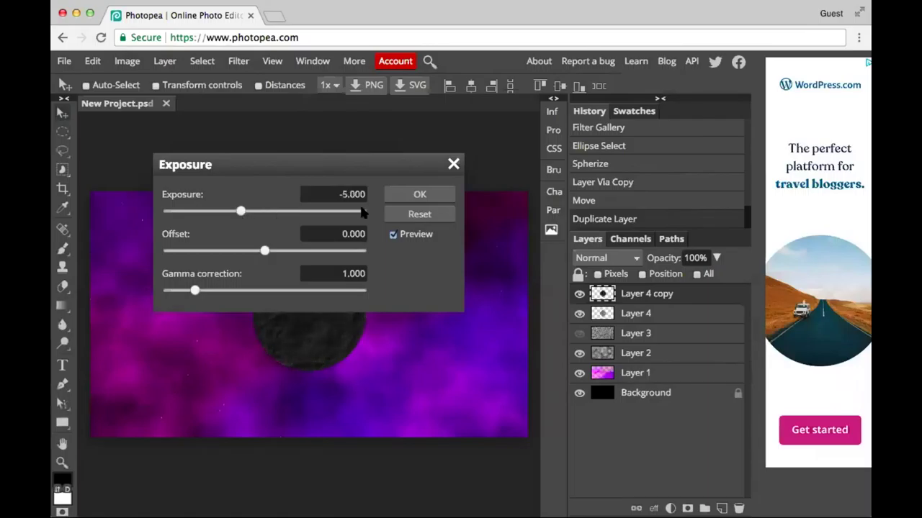
left_click(419, 195)
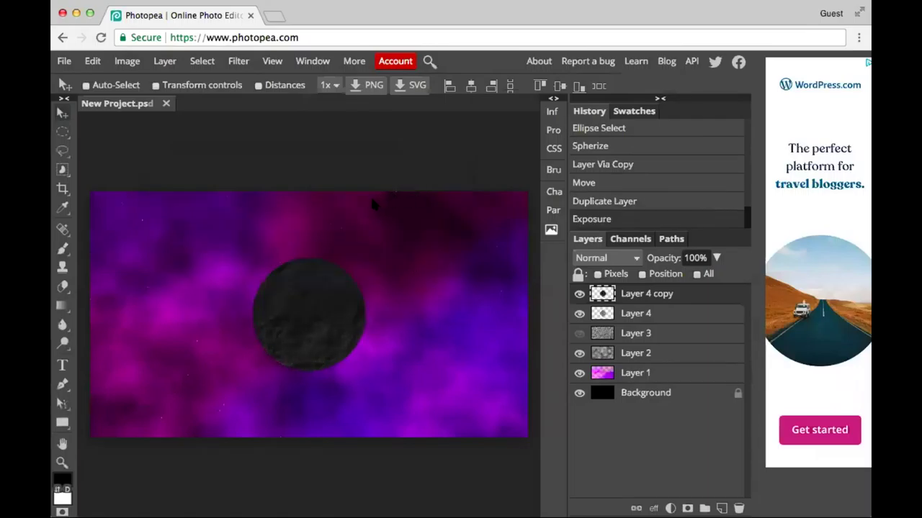
Step: Add a Hide All raster mask to the Layer 4 copy
left_click(168, 61)
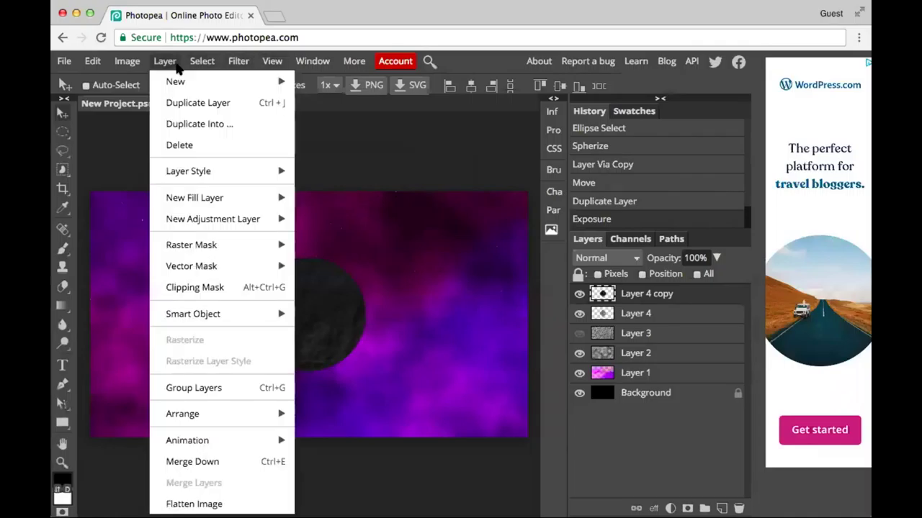
mouse_move(210, 244)
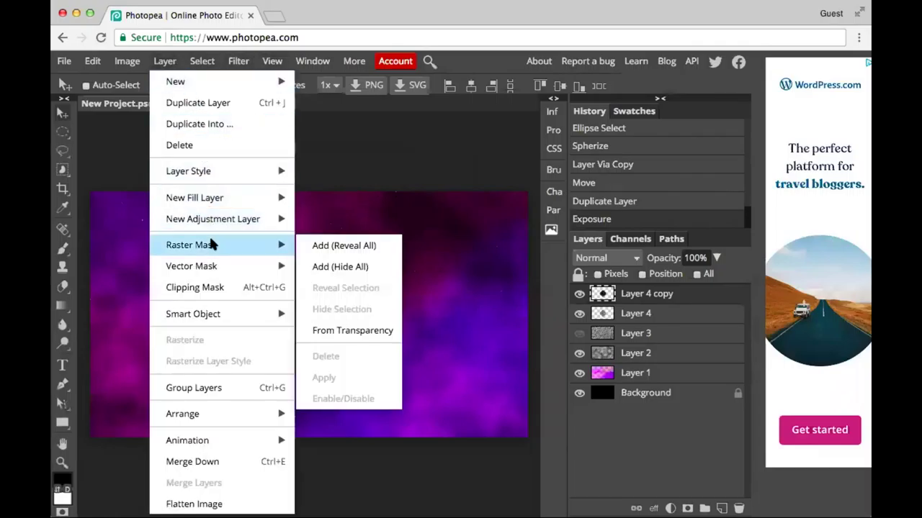
left_click(340, 267)
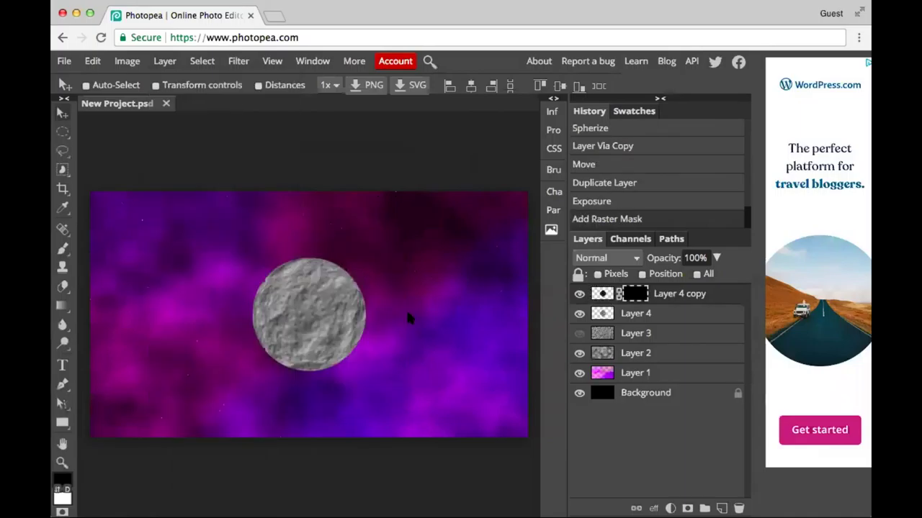
Step: Set up a white brush at 397 px and 100% opacity, undoing a test dab
left_click(62, 249)
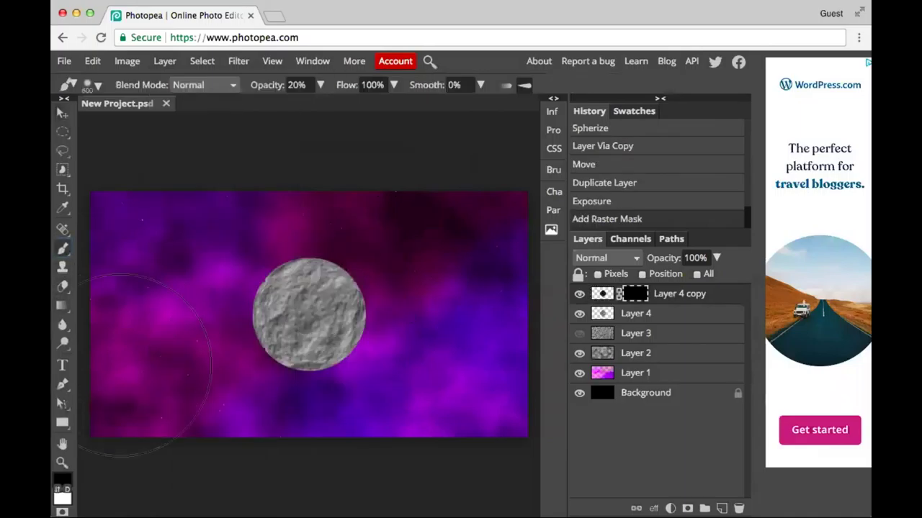
left_click(58, 489)
left_click(90, 85)
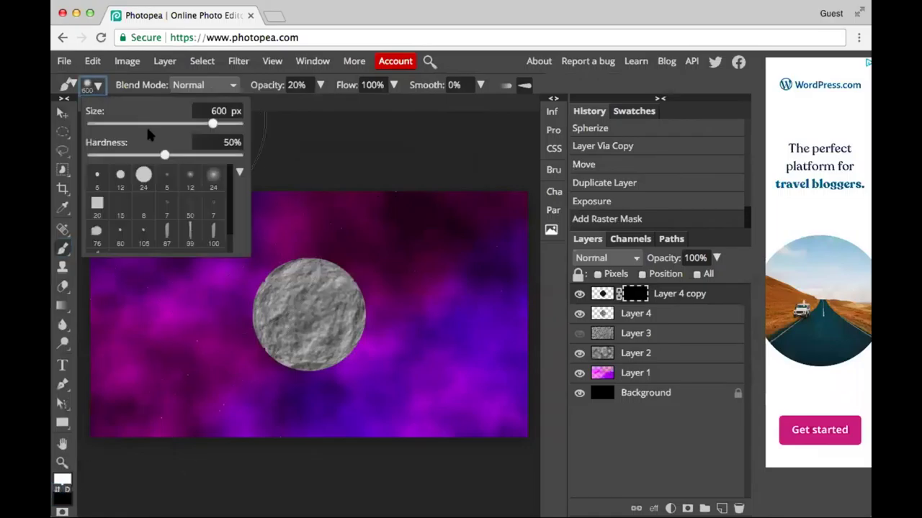
left_click_drag(153, 123, 194, 123)
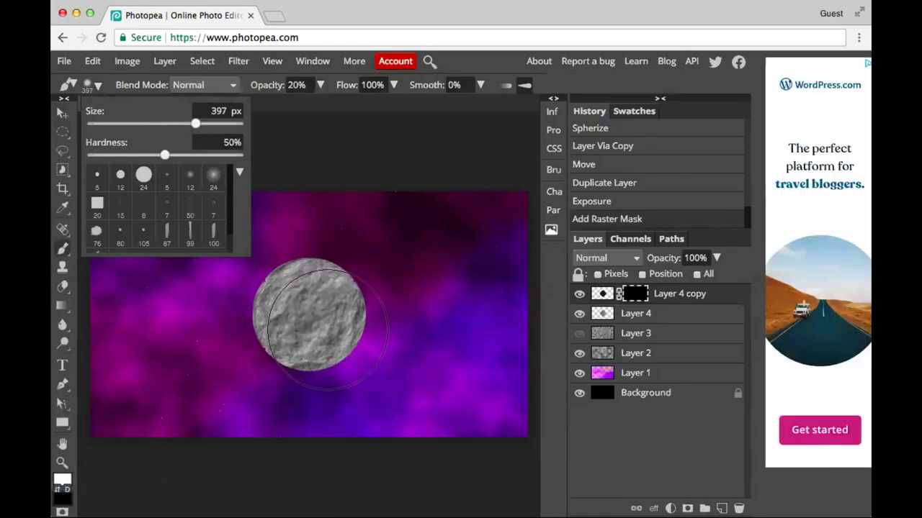
left_click(326, 328)
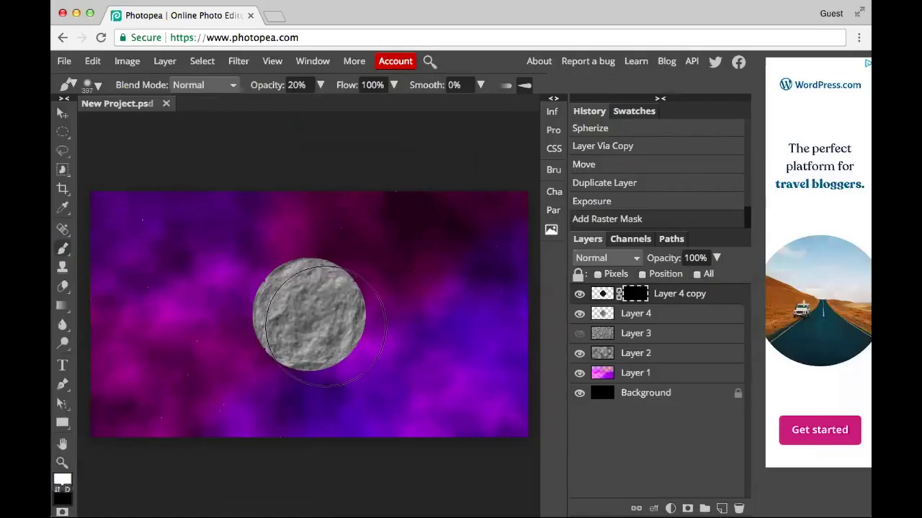
left_click(316, 320)
left_click(612, 204)
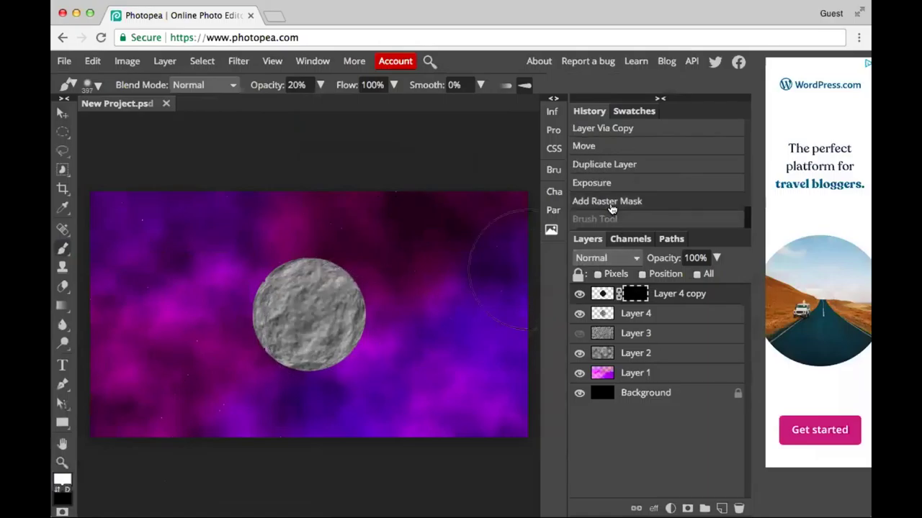
left_click(321, 85)
left_click(322, 106)
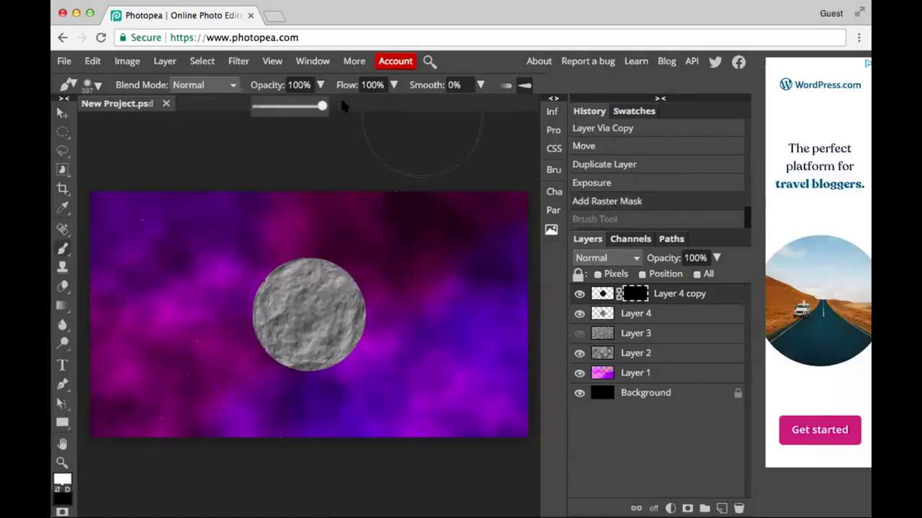